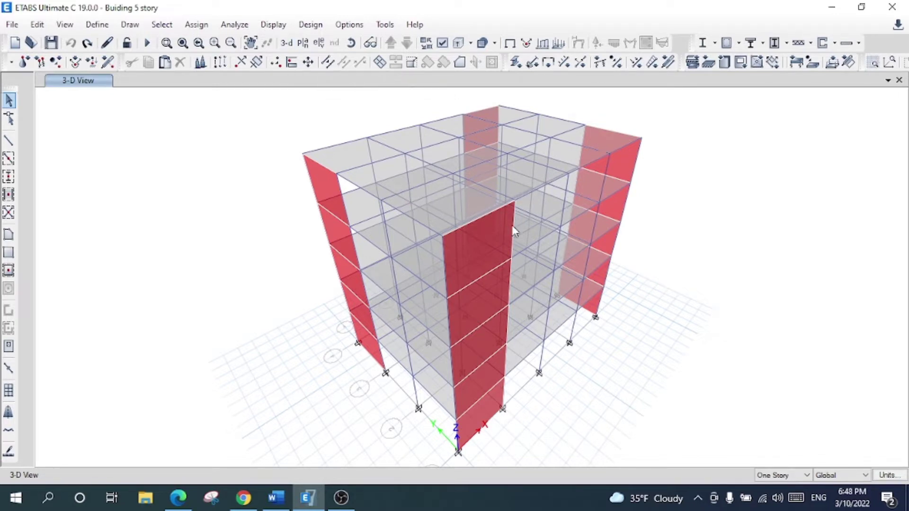
View the Story5 floor plan and return to the 3-D view of the building
key(ctrl+shift+F1)
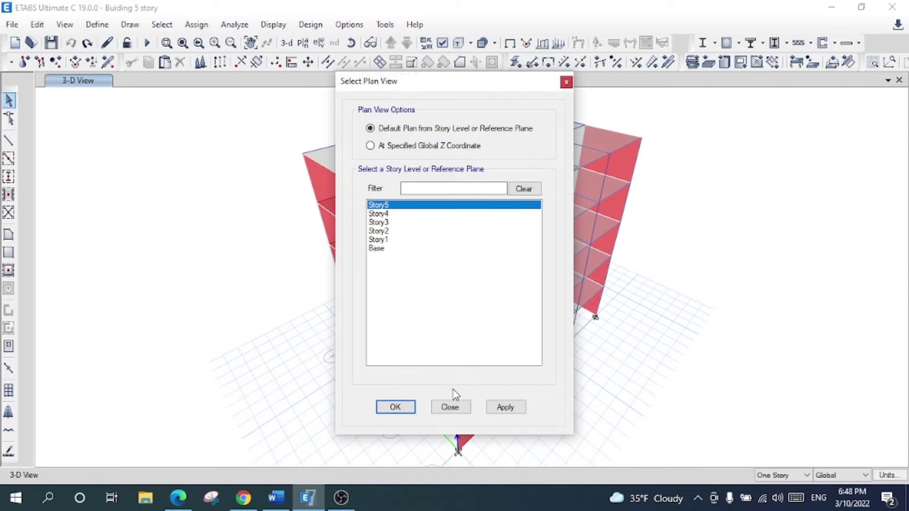
click(409, 408)
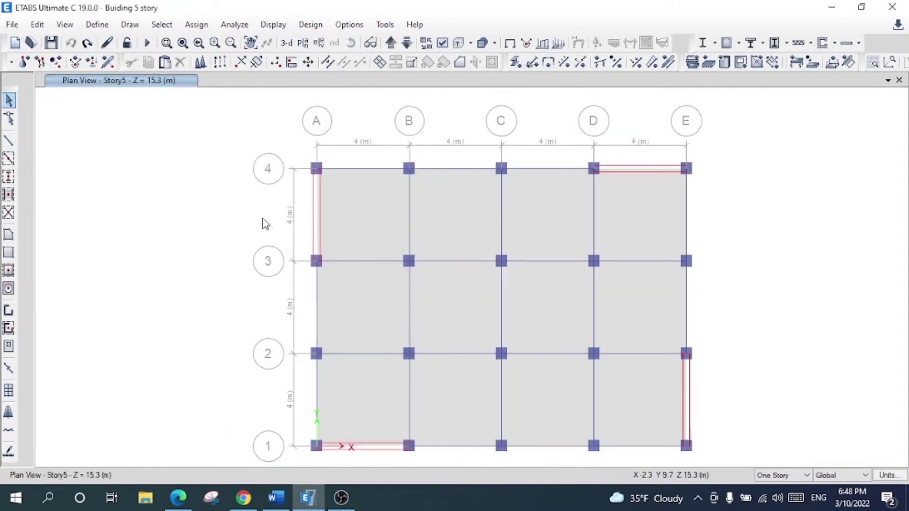
click(251, 43)
drag(250, 369, 238, 346)
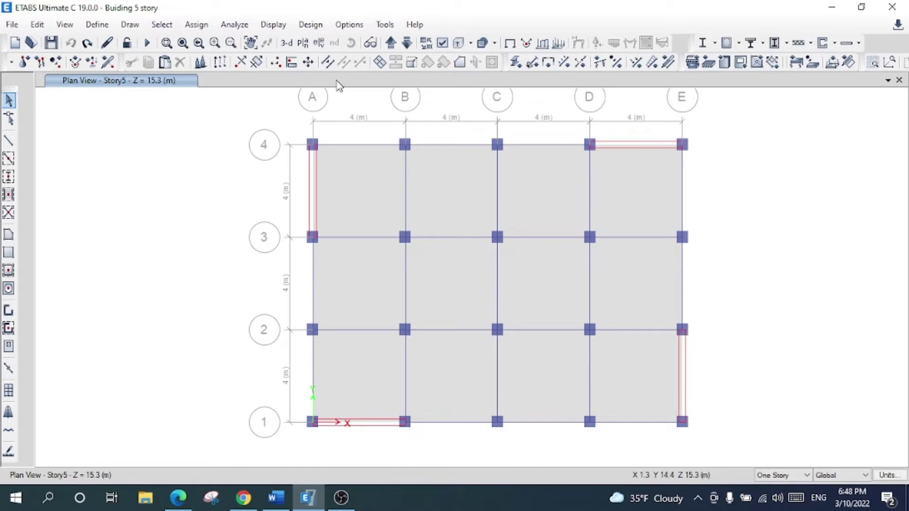
click(287, 42)
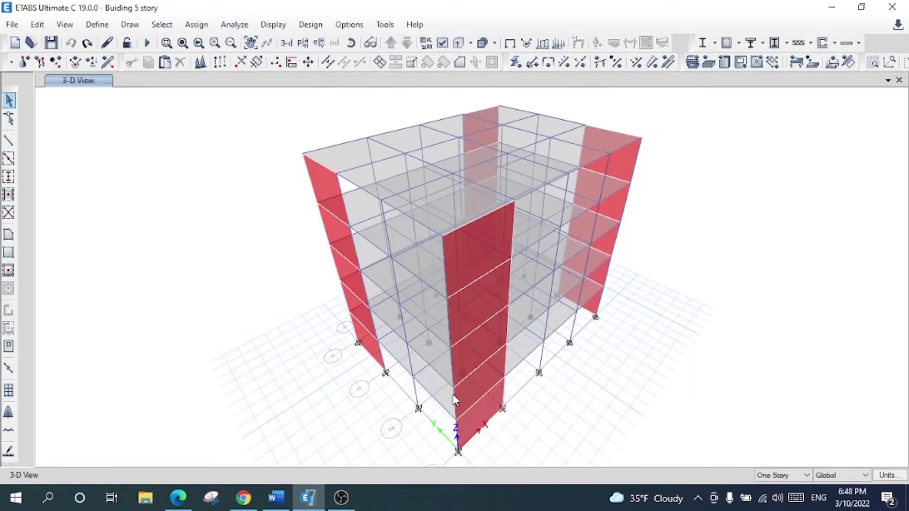
Display the plan view of Story1 with the whole floor grid in sight
click(304, 45)
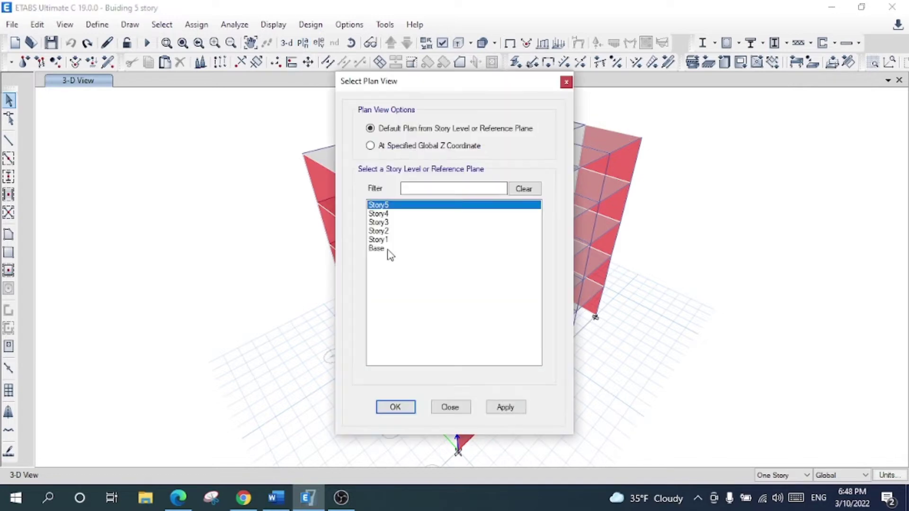
click(389, 242)
click(397, 406)
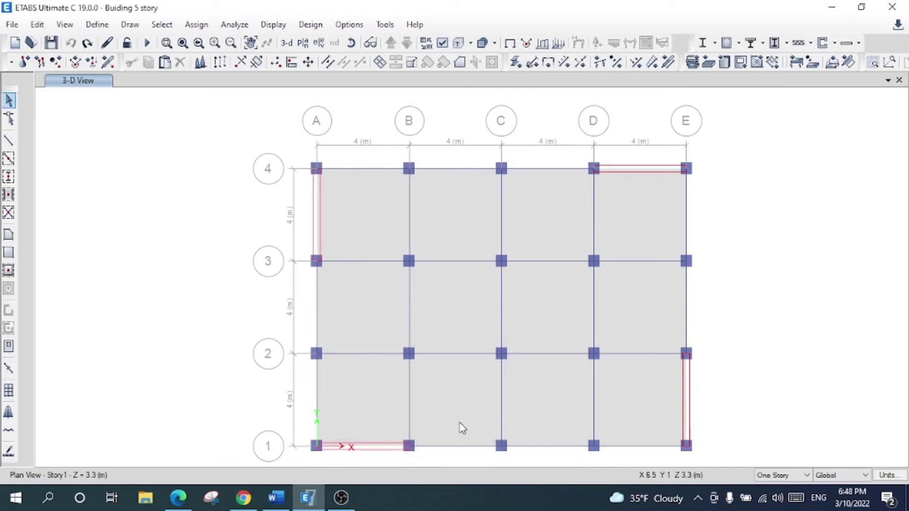
click(250, 42)
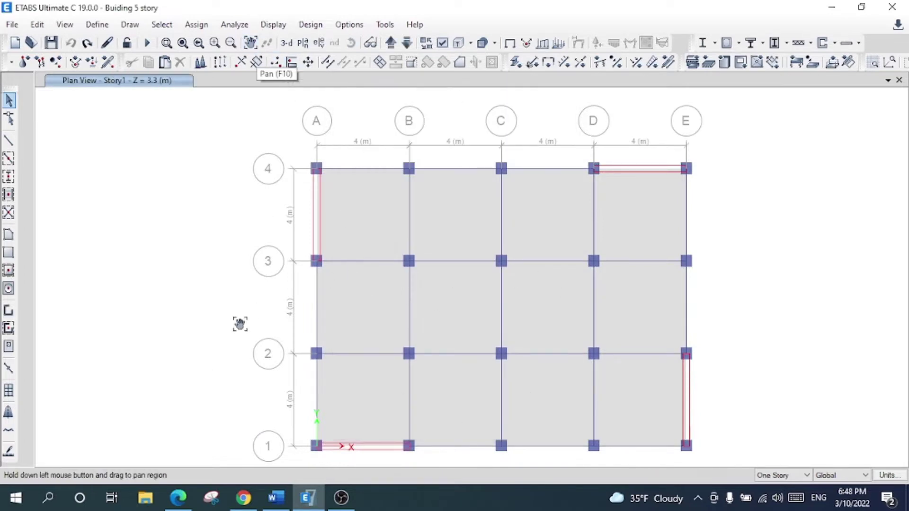
drag(233, 365, 255, 338)
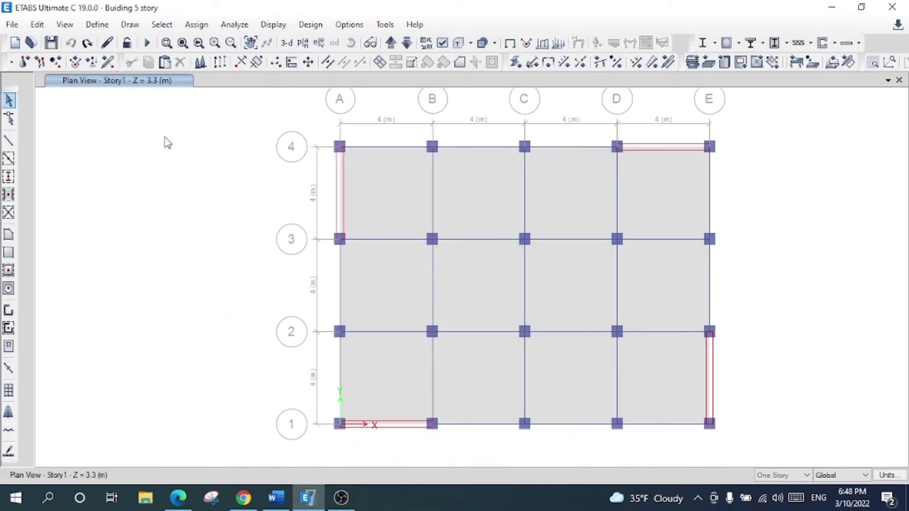
Start adding design strips for tower T1 on Story1
click(37, 26)
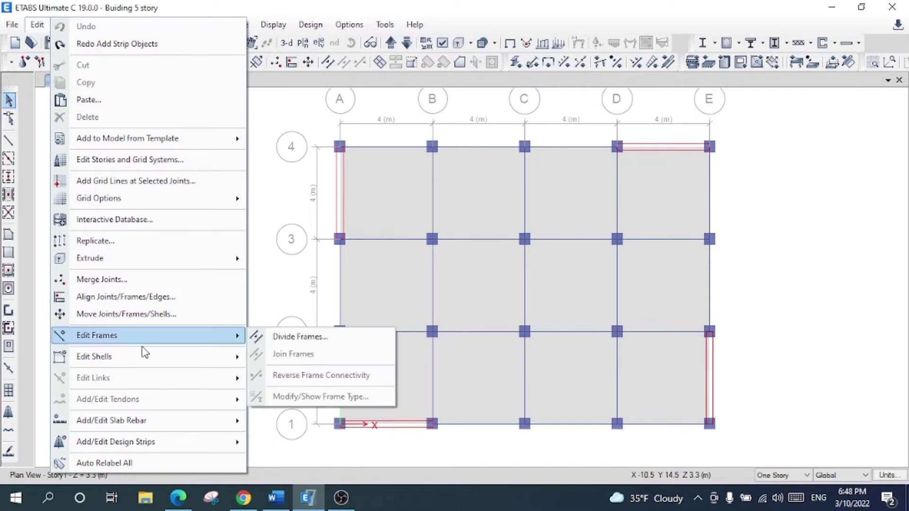
mouse_move(158, 444)
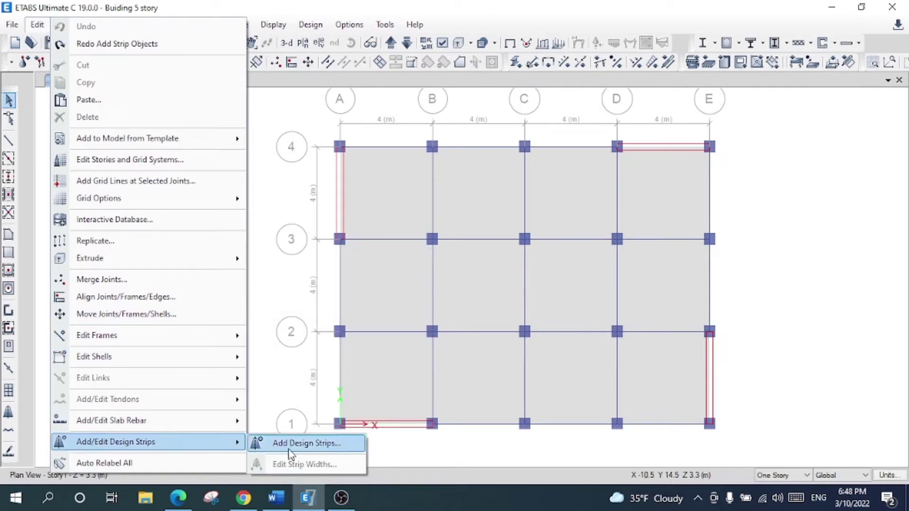
click(302, 445)
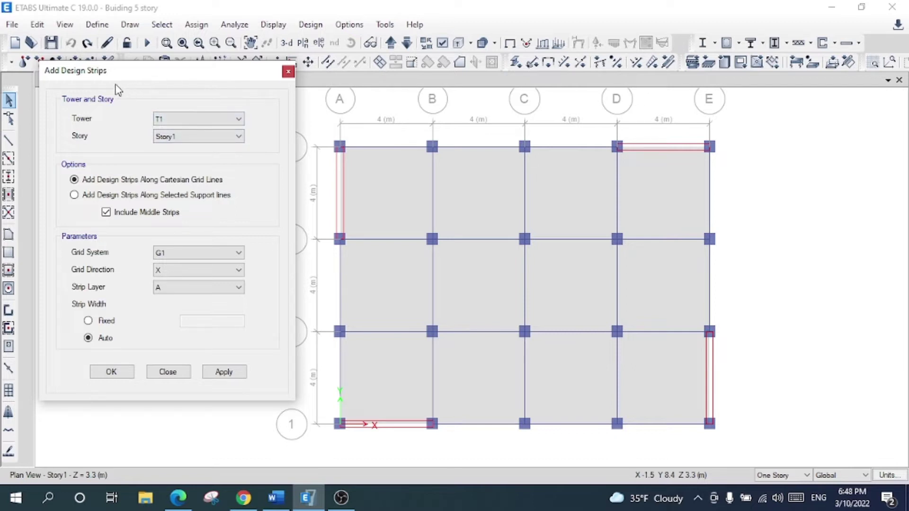
click(202, 121)
click(196, 136)
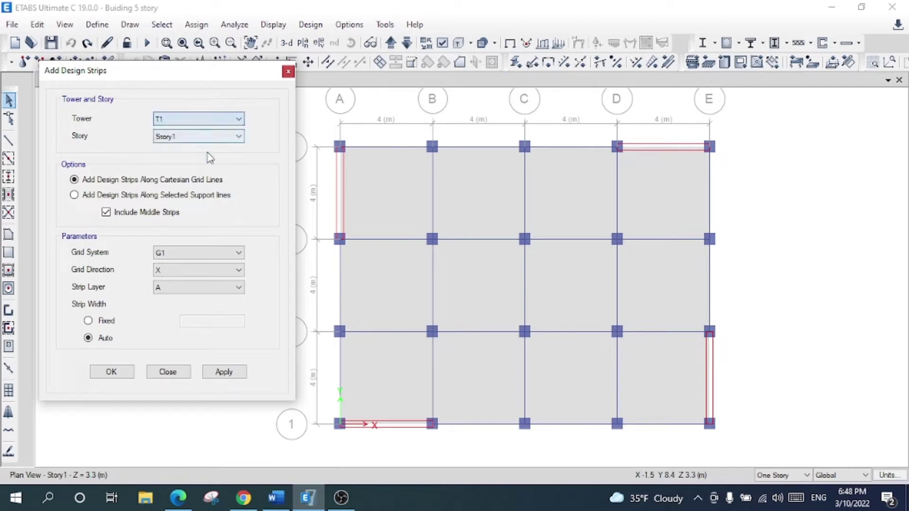
click(197, 138)
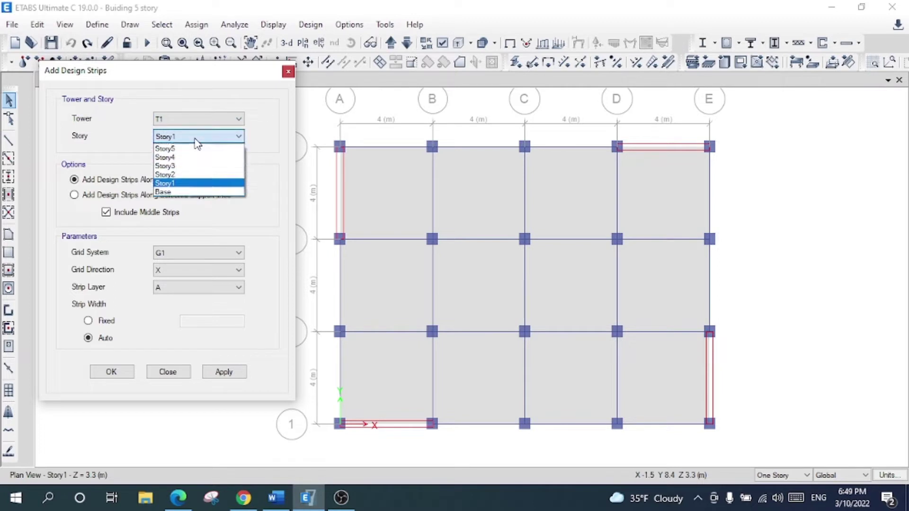
click(197, 184)
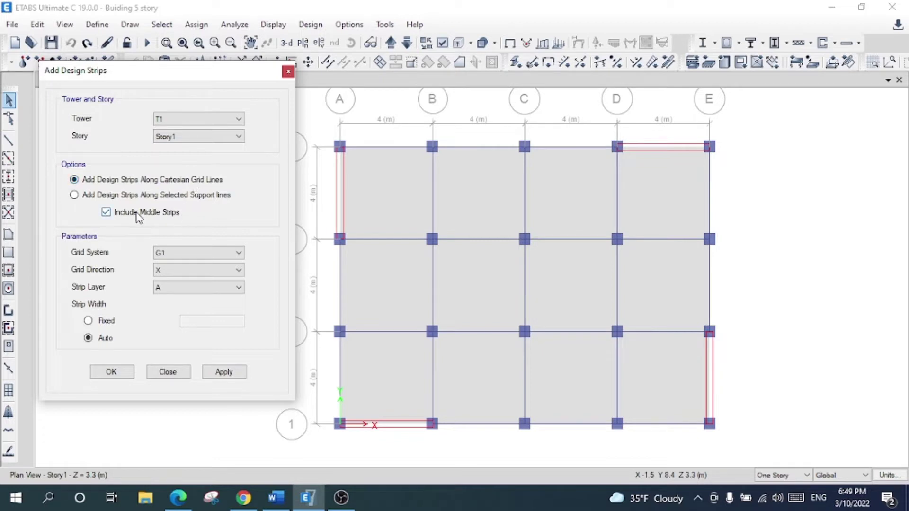
Keep middle strips included and set the design strips to grid system G1 with grid direction X
click(106, 213)
click(183, 254)
click(173, 264)
click(182, 271)
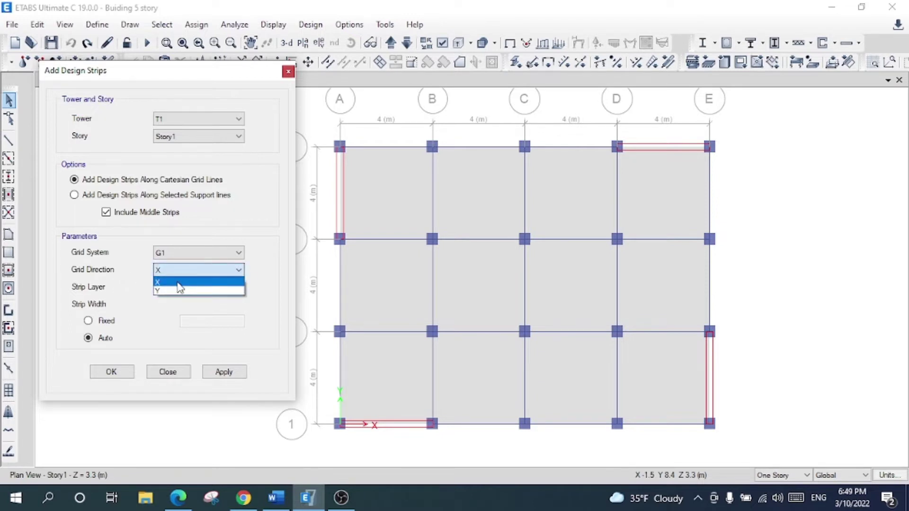
click(179, 279)
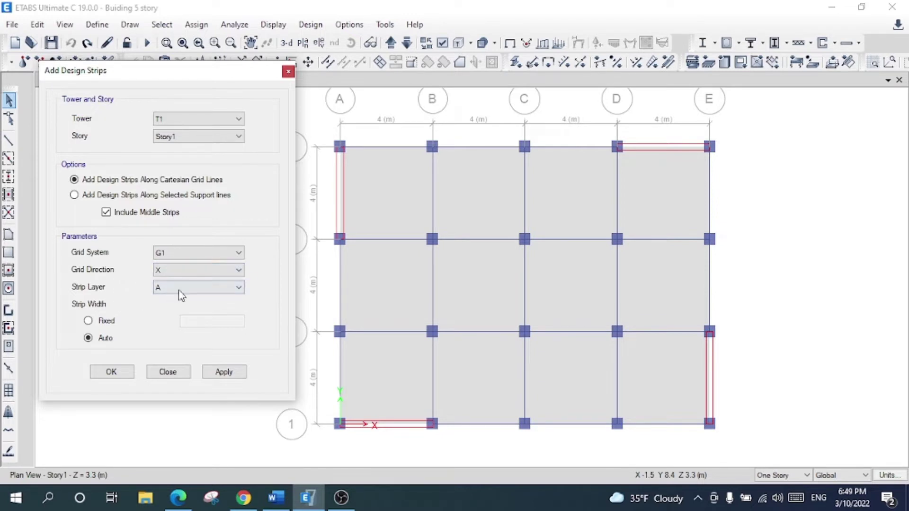
Create the X-direction design strips on strip layer A with Auto strip width
click(180, 289)
click(179, 339)
click(107, 322)
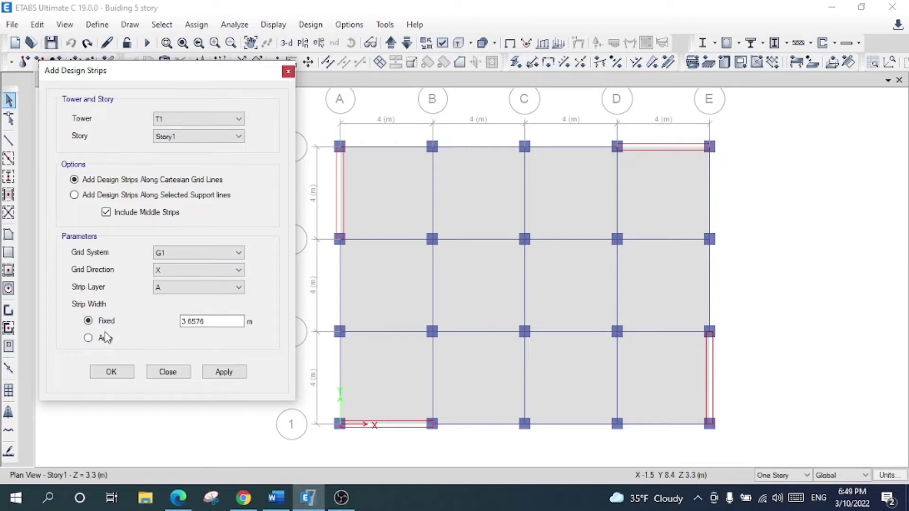
click(105, 339)
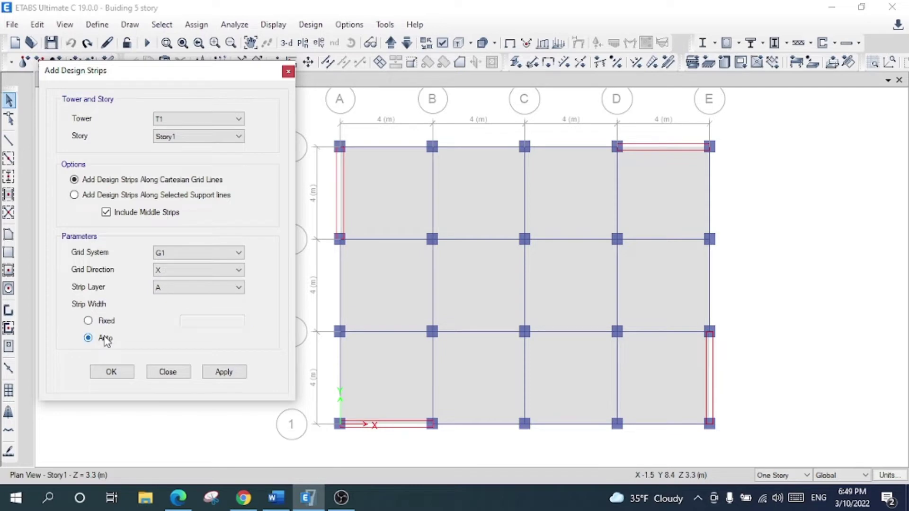
click(224, 373)
click(117, 374)
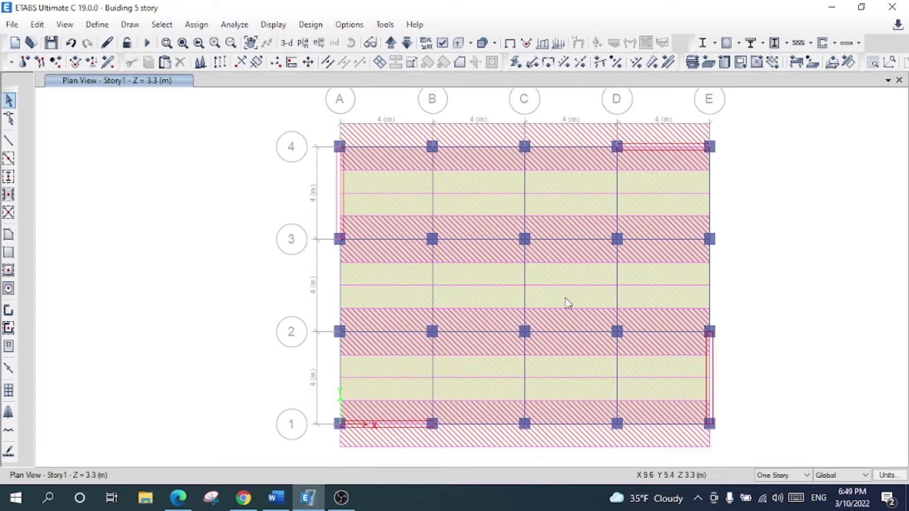
Start another set of design strips on Story1 using grid system G1
click(47, 26)
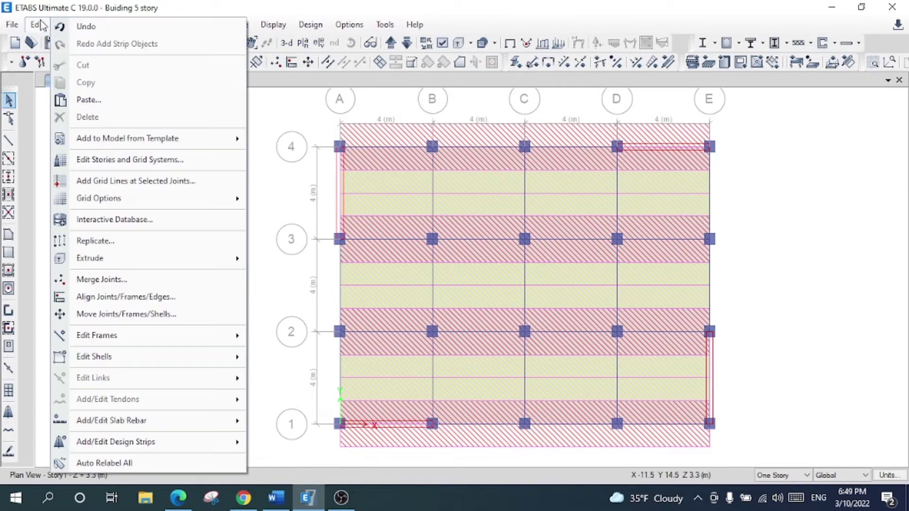
mouse_move(194, 447)
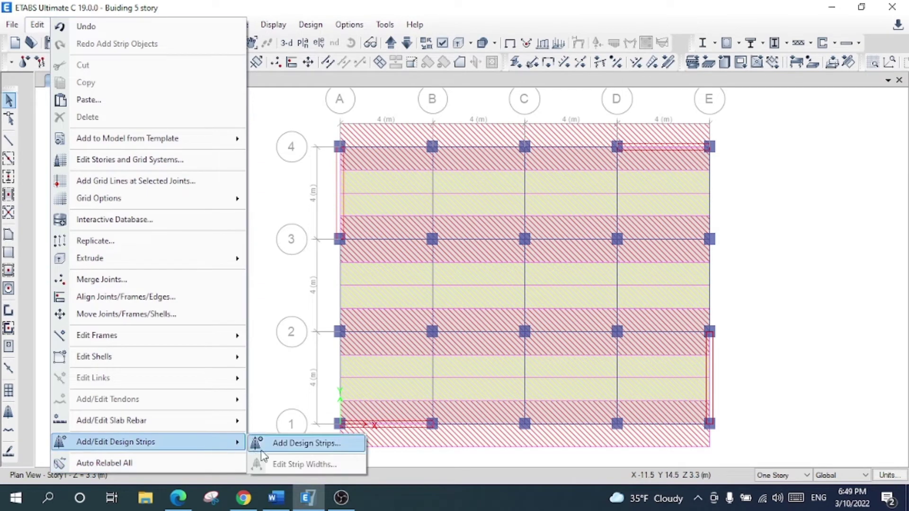
click(299, 444)
click(184, 140)
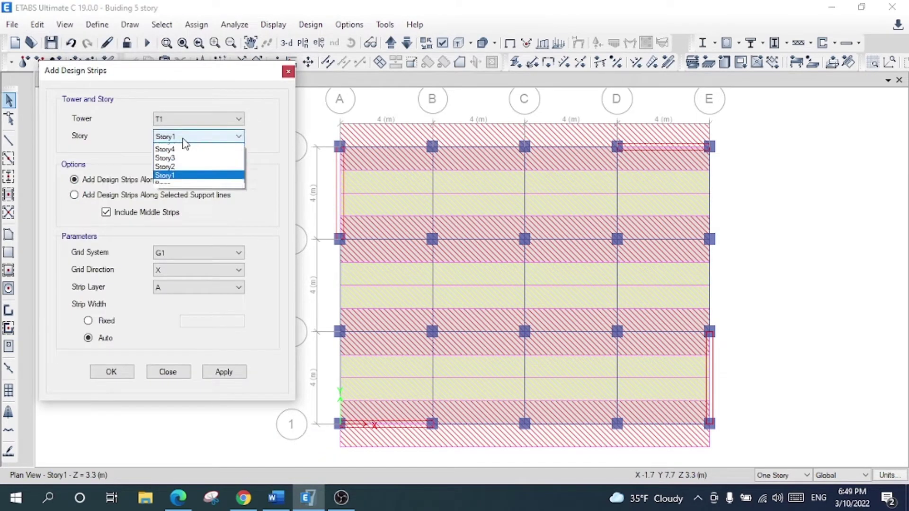
click(179, 186)
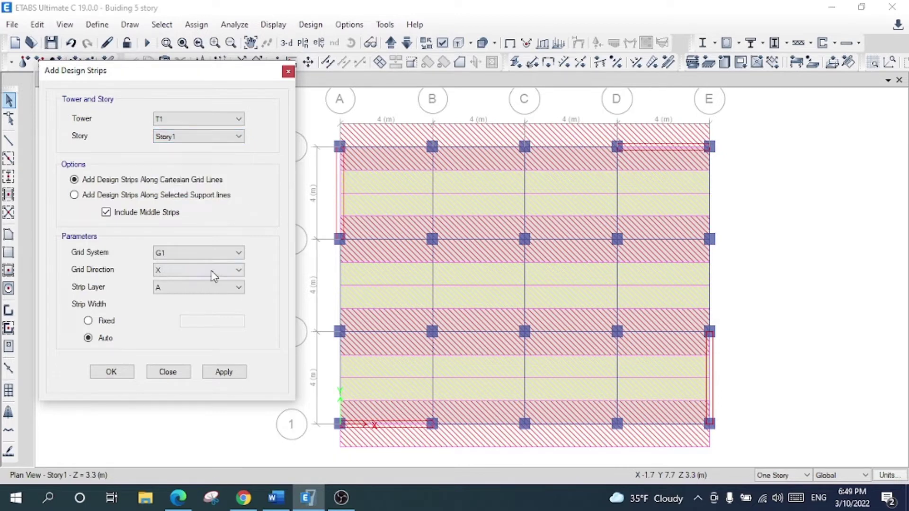
click(189, 253)
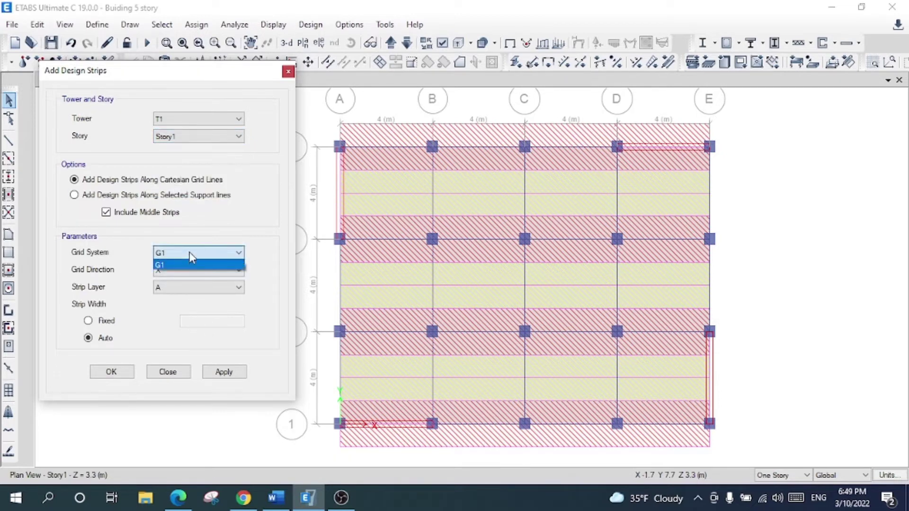
click(186, 266)
Set the grid direction to Y and the strip layer to B, and create these design strips
click(186, 272)
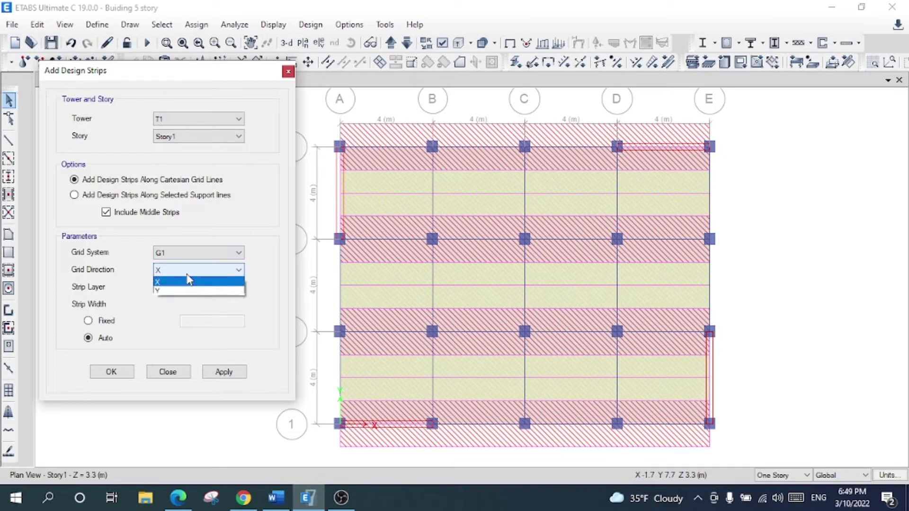
click(187, 292)
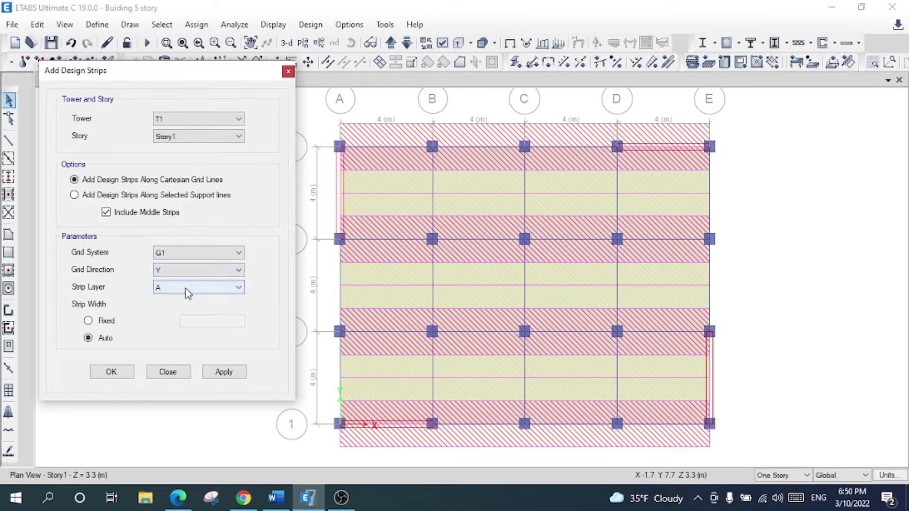
click(186, 288)
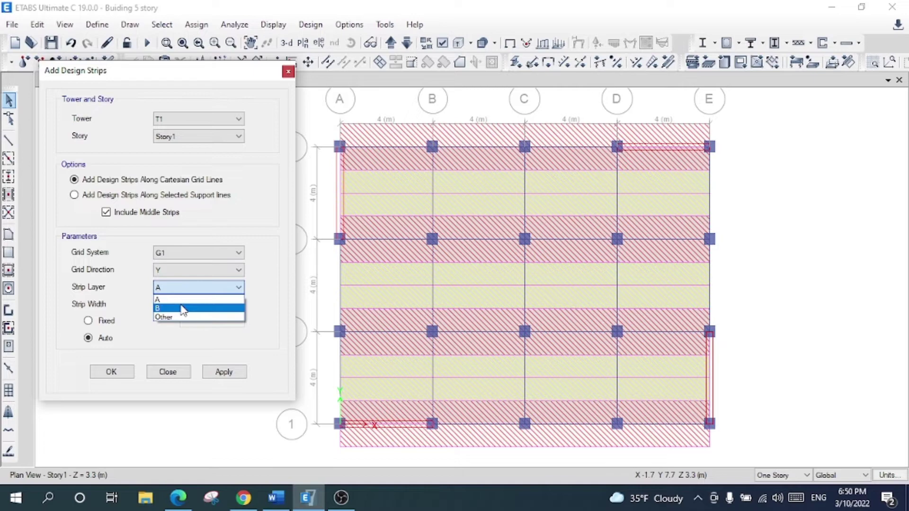
click(184, 309)
click(223, 372)
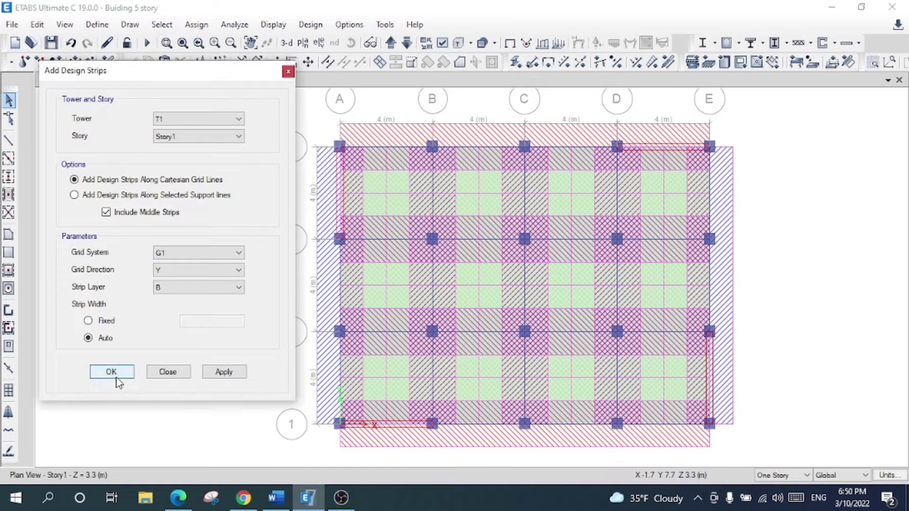
click(111, 372)
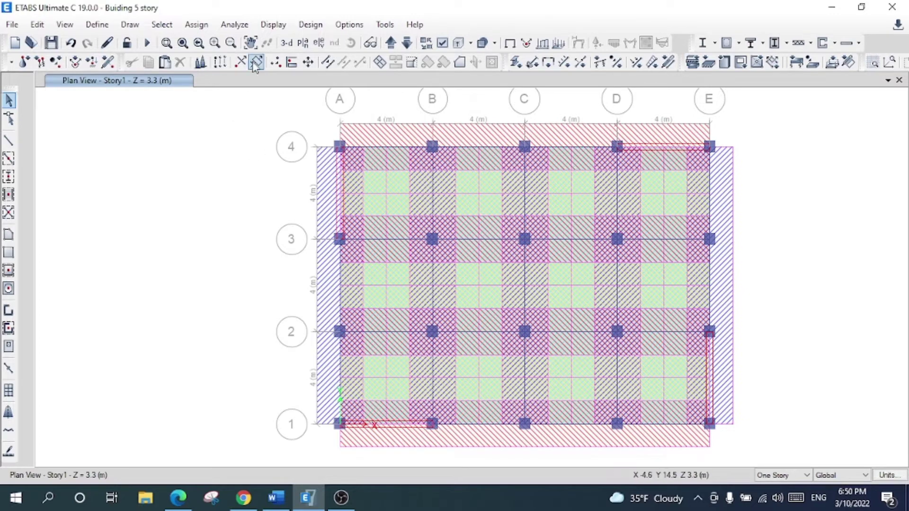
Check the design strips in the 3-D view and return to the Story1 plan
click(287, 43)
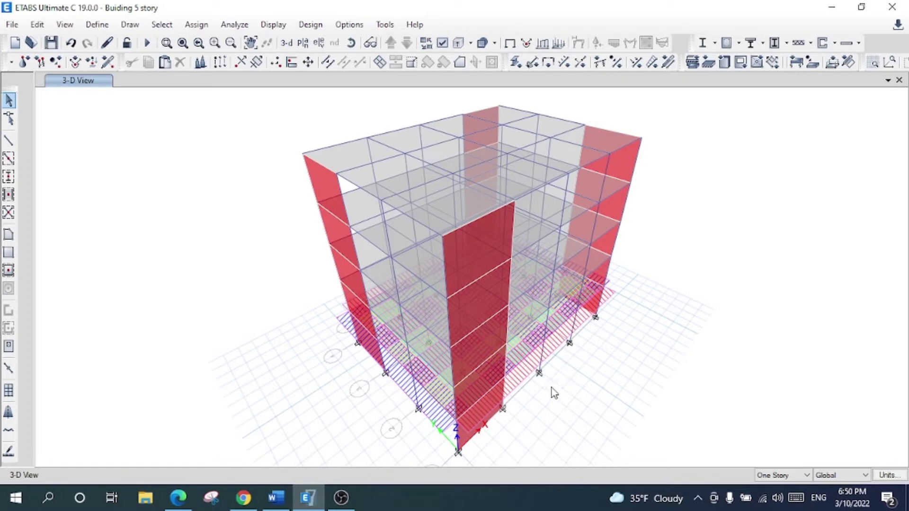
click(302, 42)
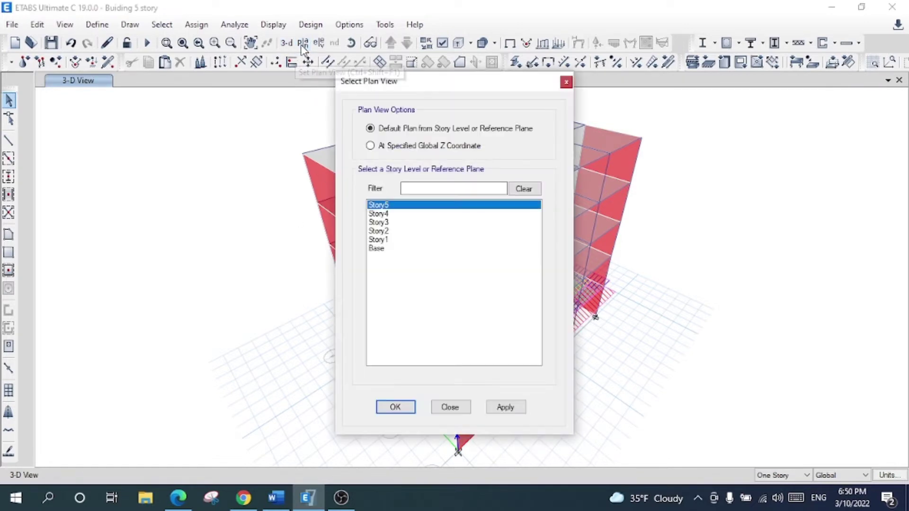
click(392, 239)
click(395, 406)
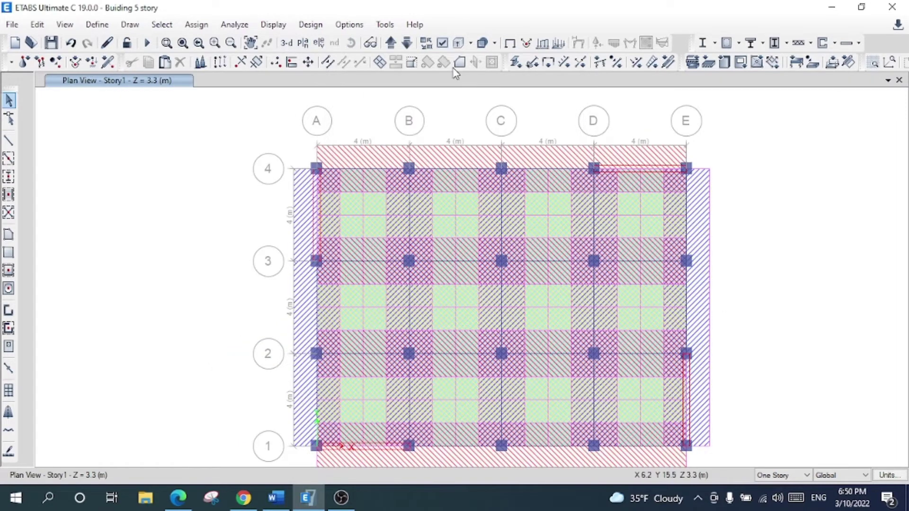
Turn off Show Width for design strip objects in the view options and apply the change
click(443, 42)
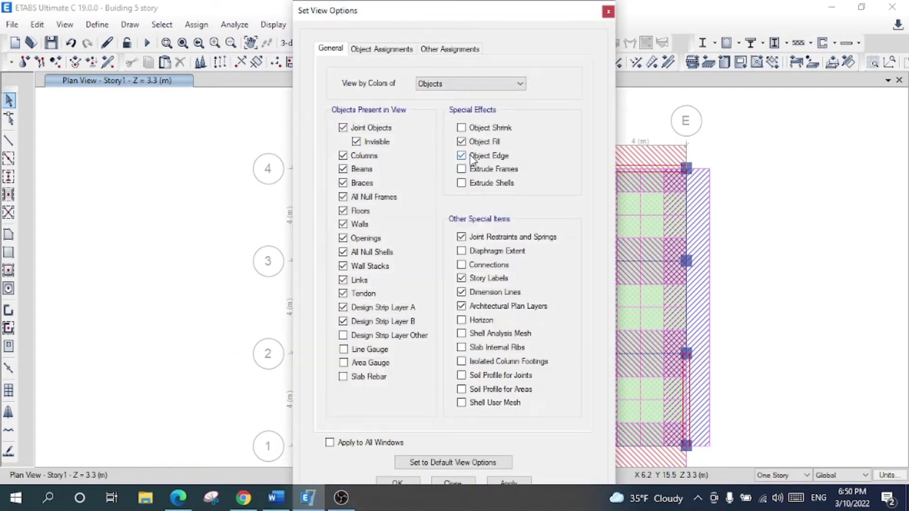
click(438, 52)
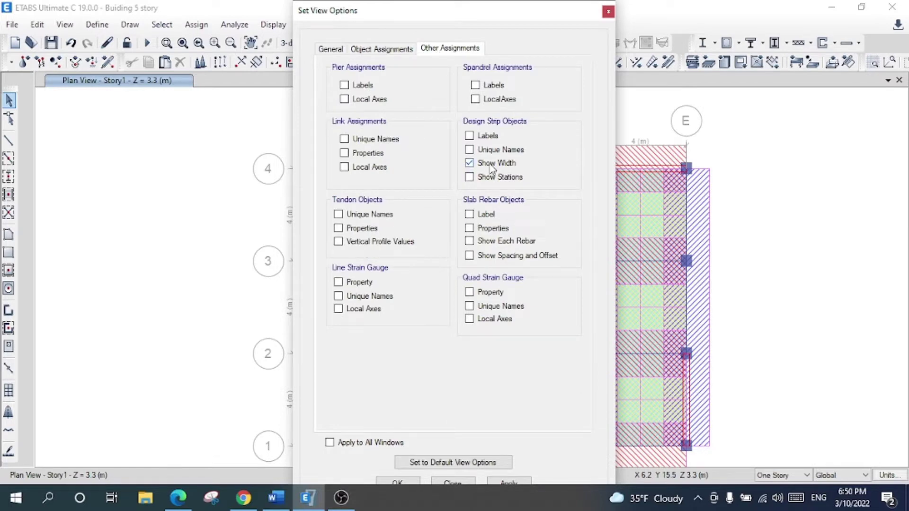
click(506, 481)
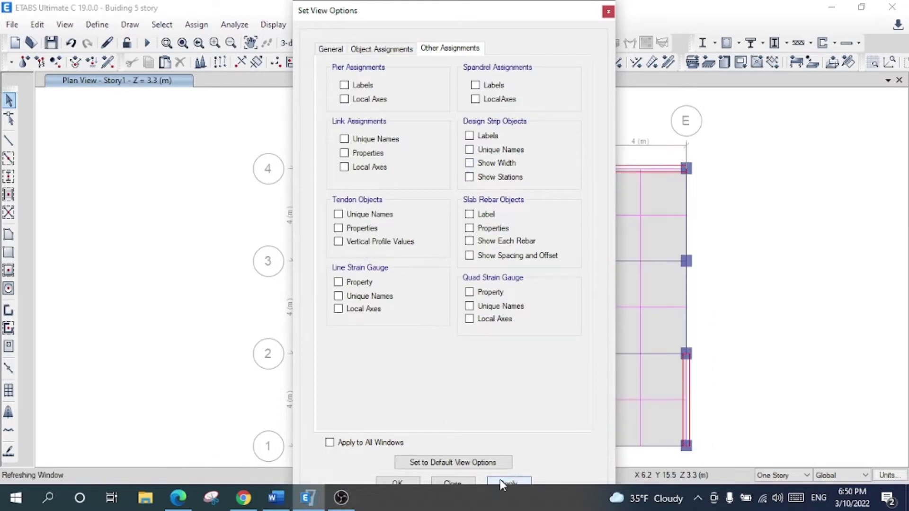
Accept the view options and select all Strips Layer A objects on the slab by object type
click(408, 482)
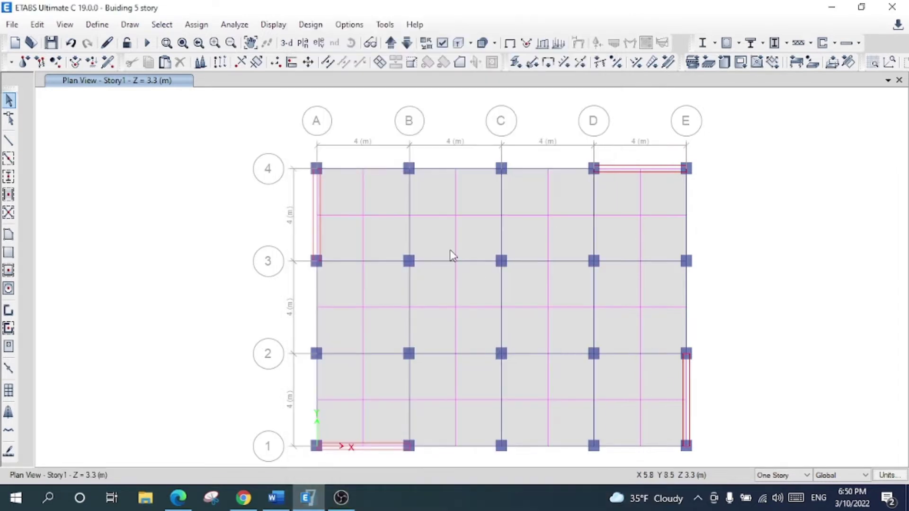
click(250, 42)
drag(235, 351, 242, 329)
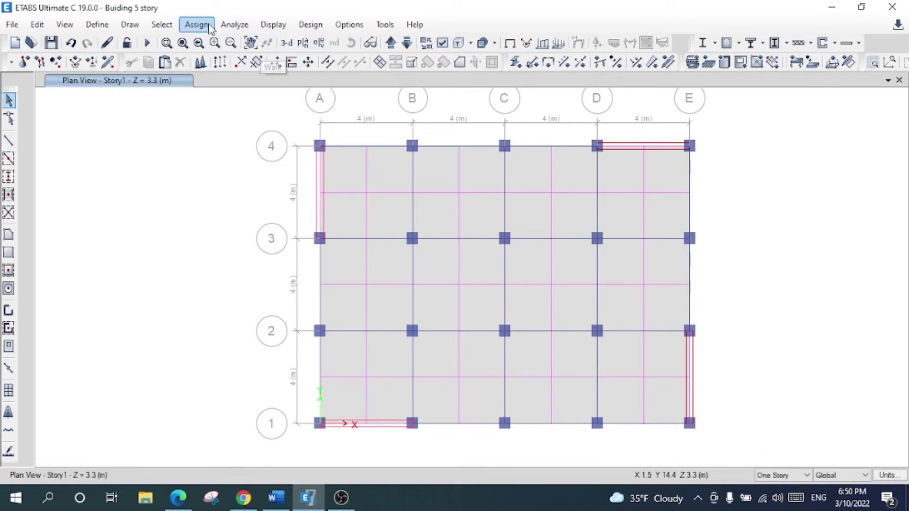
click(162, 24)
mouse_move(212, 49)
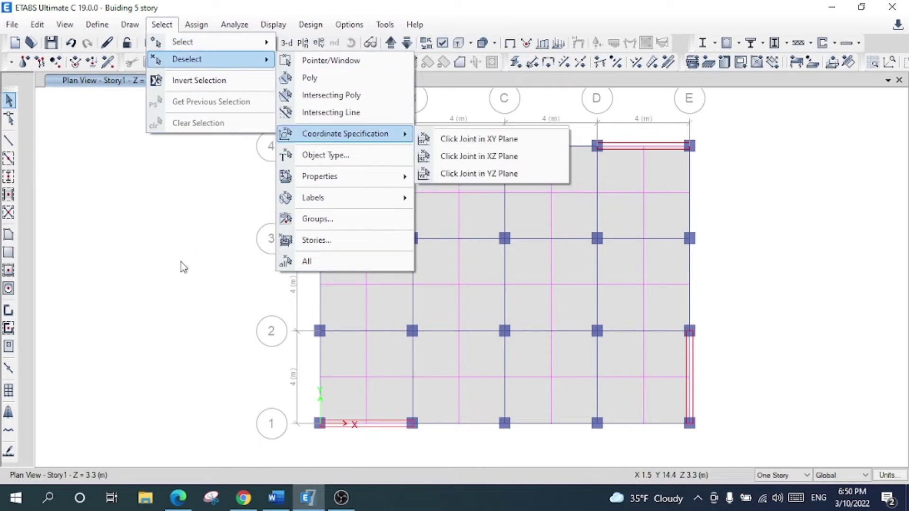
mouse_move(373, 201)
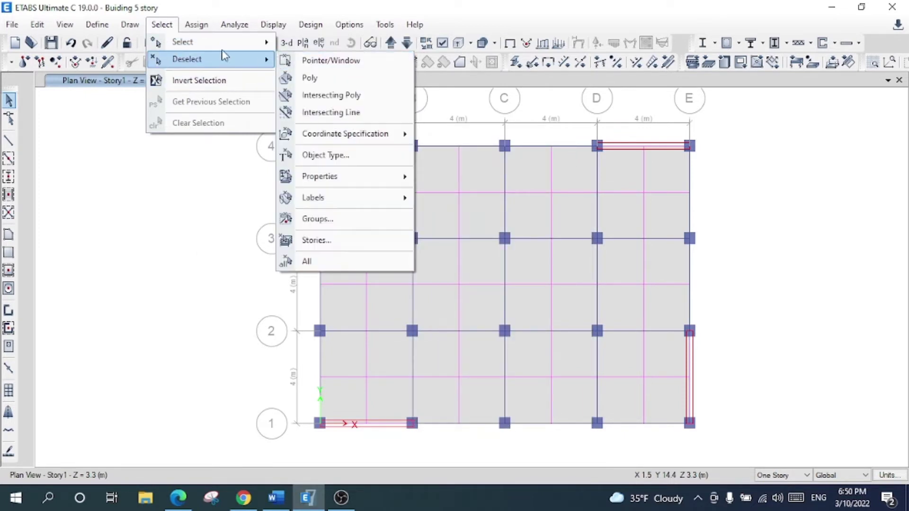
mouse_move(383, 163)
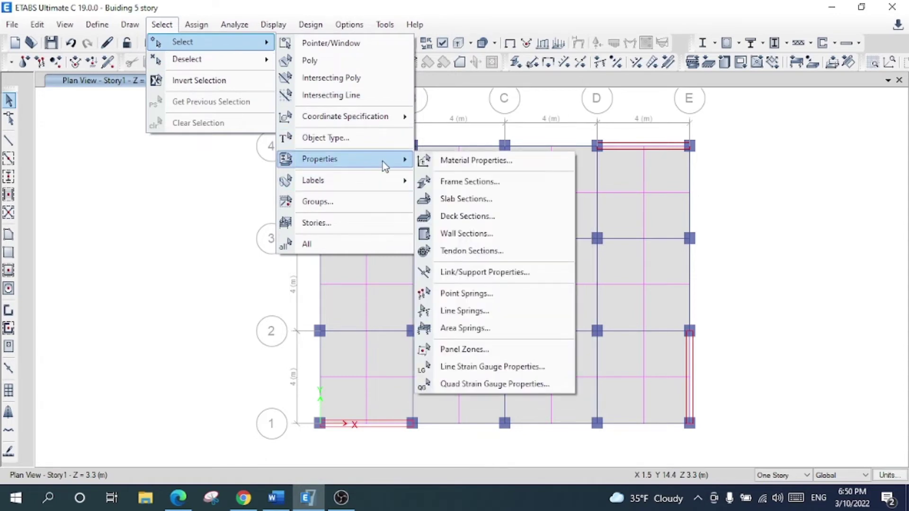
click(327, 138)
drag(398, 116, 139, 113)
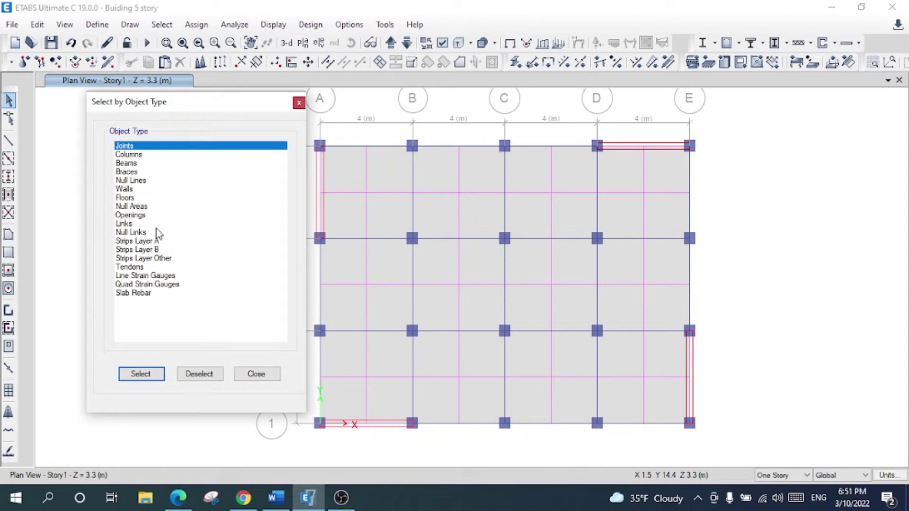
click(141, 242)
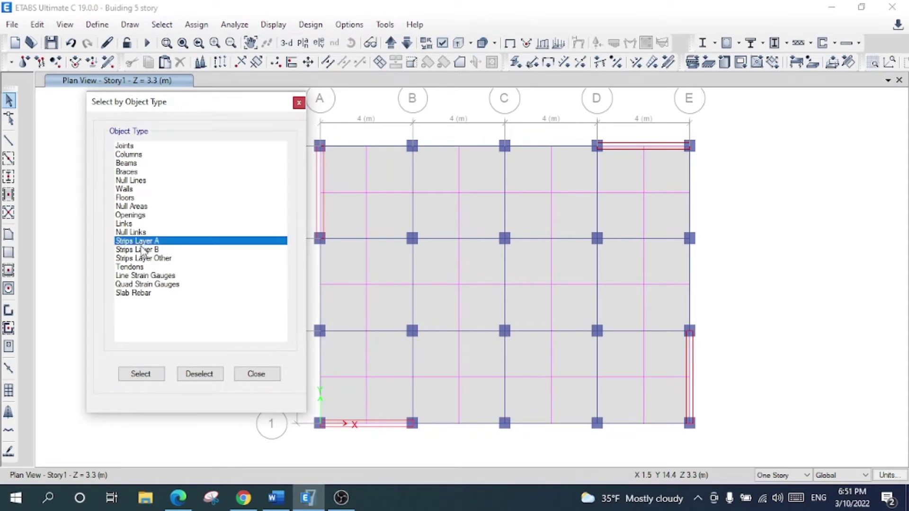
click(141, 374)
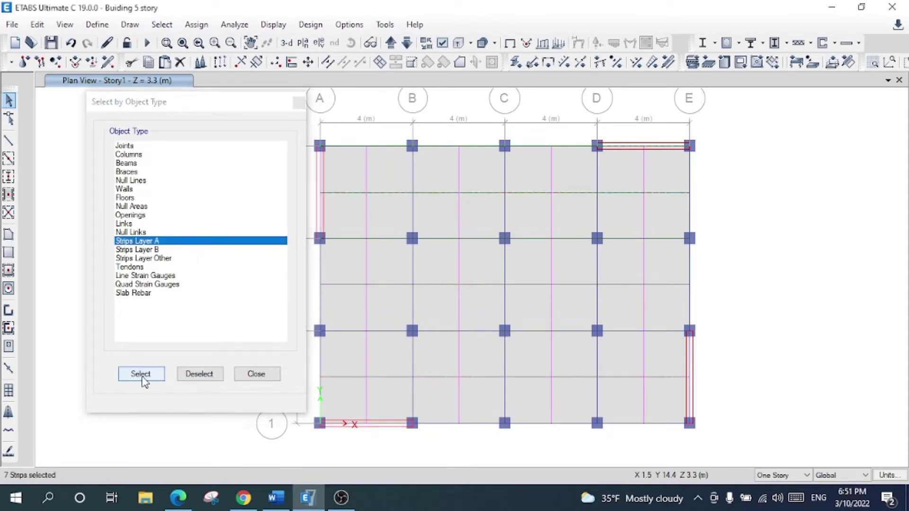
Add the Strips Layer B objects to the selection and finish selecting by object type
click(131, 250)
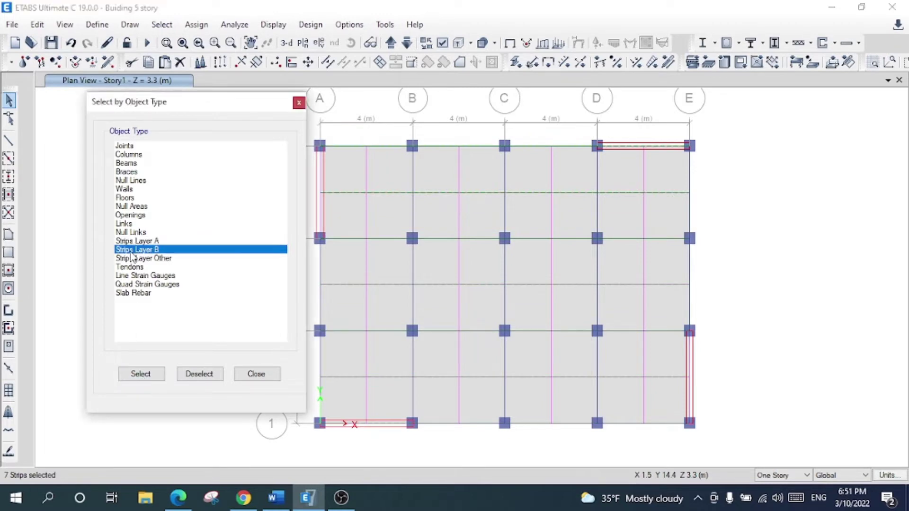
click(148, 375)
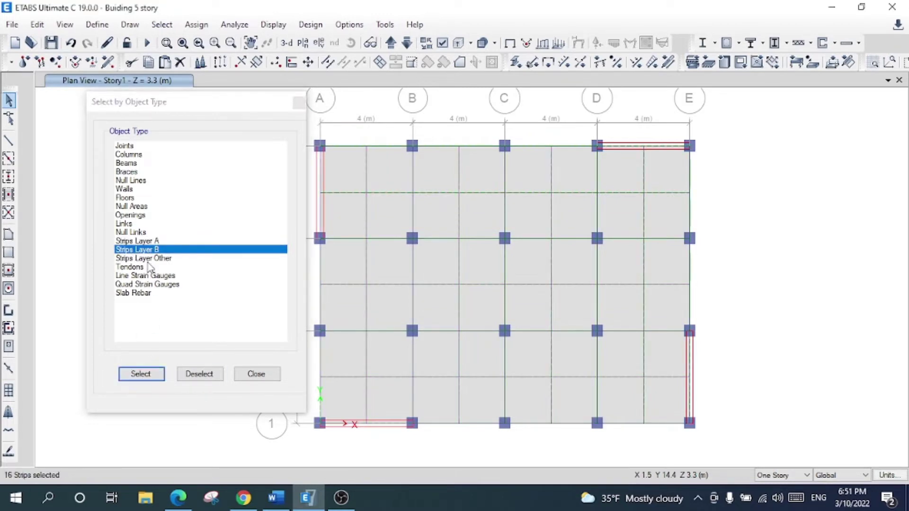
ctrl+click(136, 241)
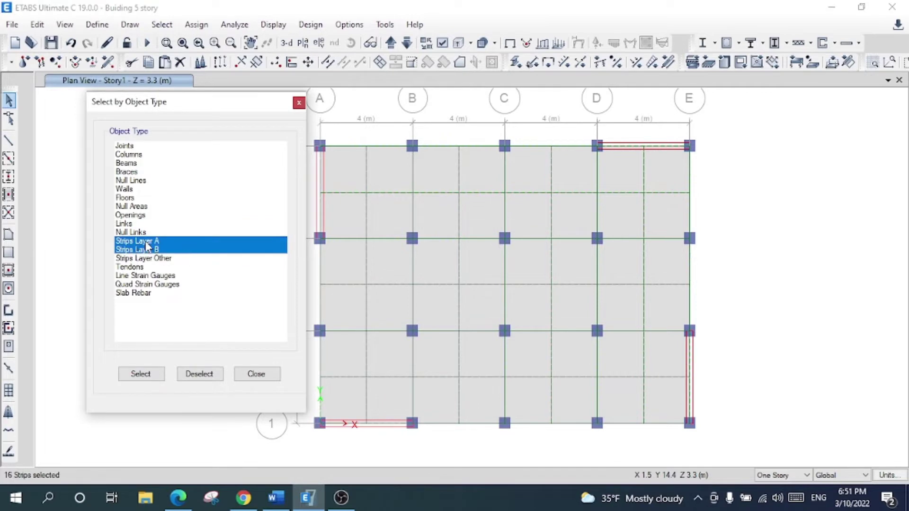
click(149, 376)
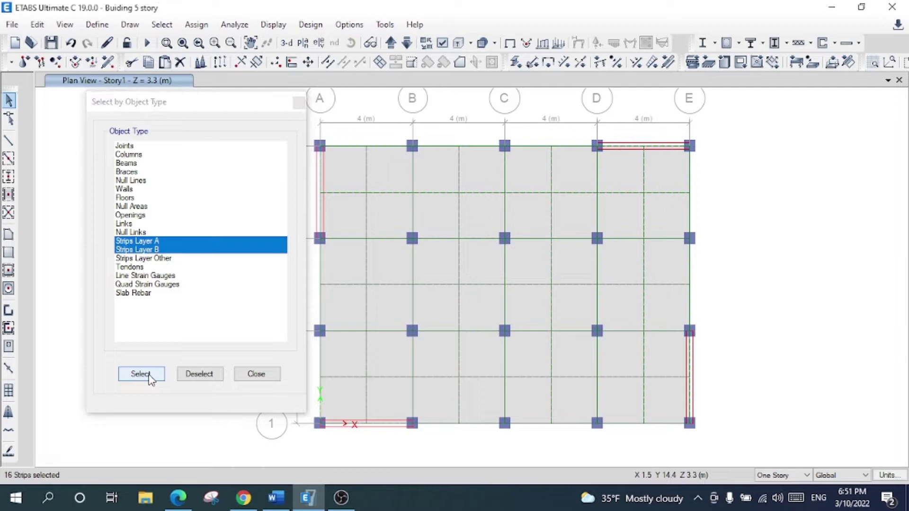
click(257, 375)
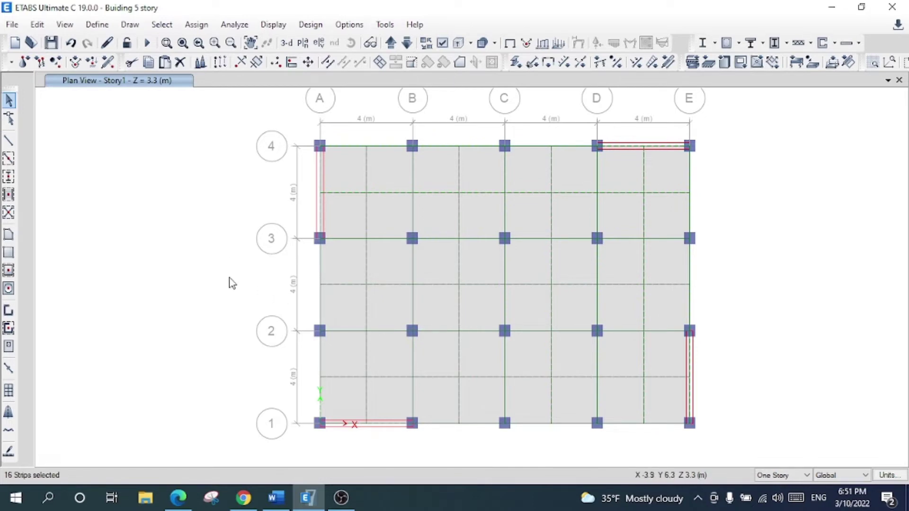
Start Replicate for the selected strips and show a 3-D view beside the Story1 plan
click(38, 24)
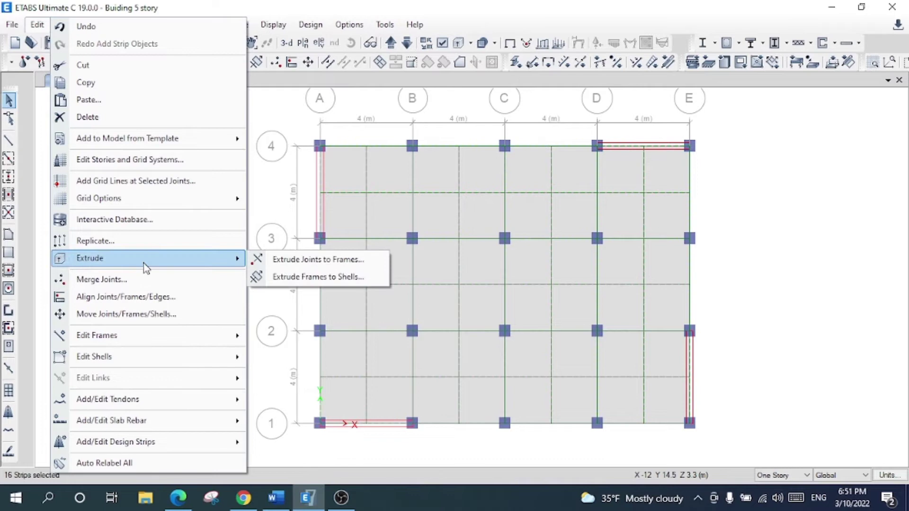
click(147, 246)
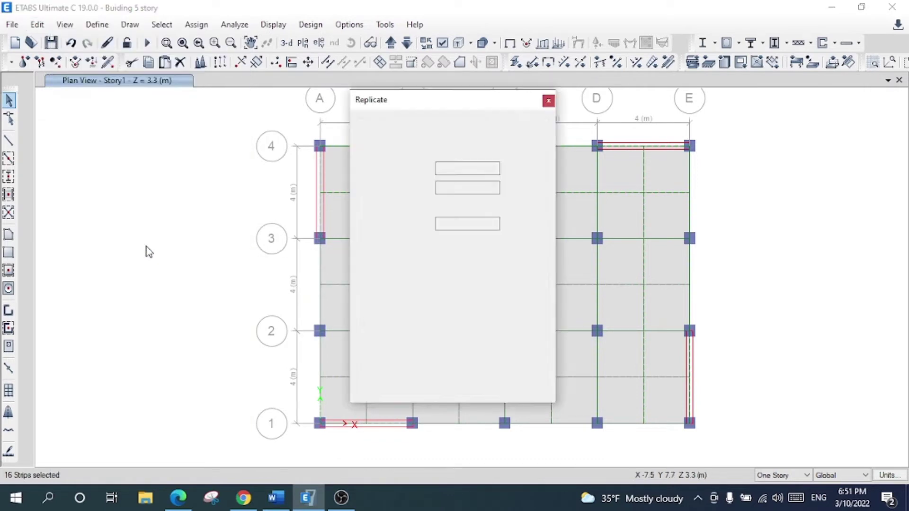
drag(424, 106, 118, 100)
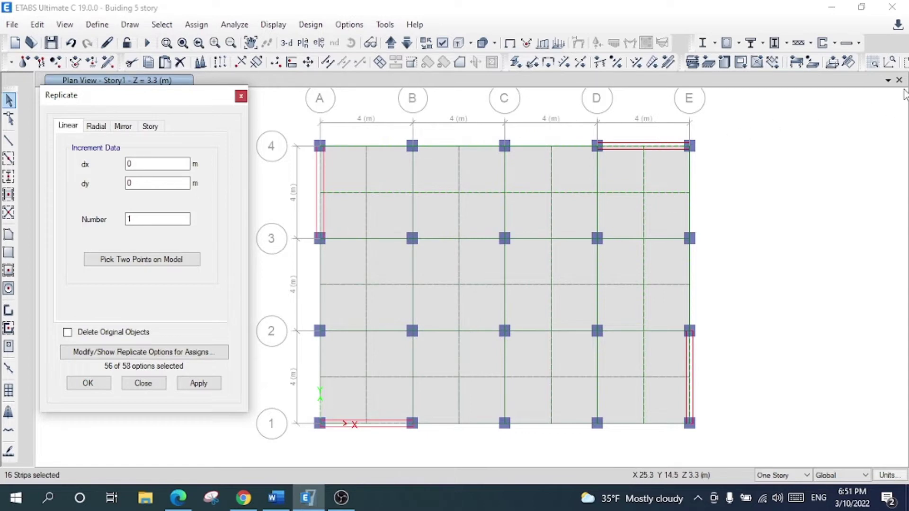
click(888, 80)
click(811, 116)
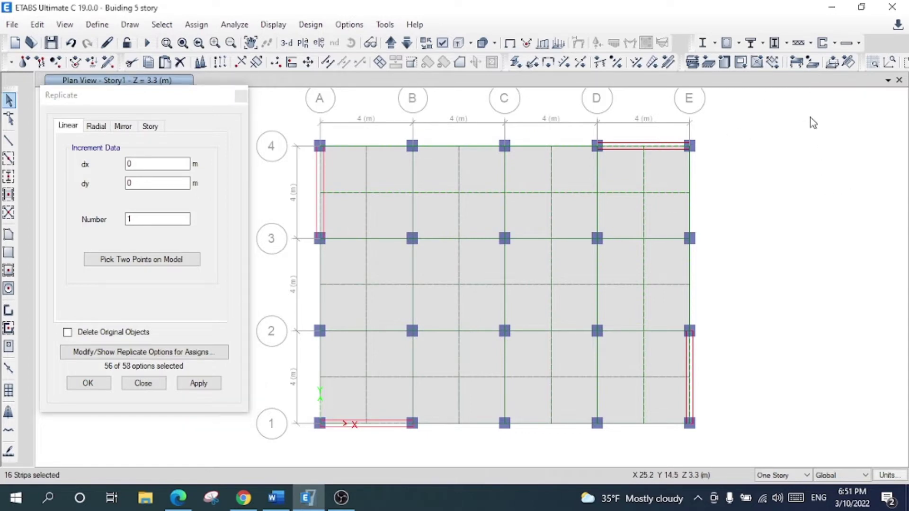
drag(471, 287, 489, 287)
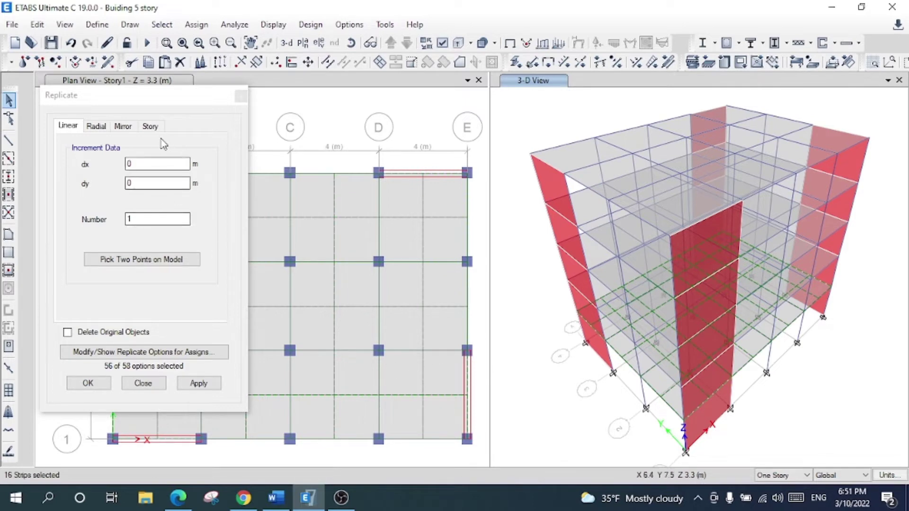
Replicate the selected design strips on Story2, keeping the original objects
click(151, 126)
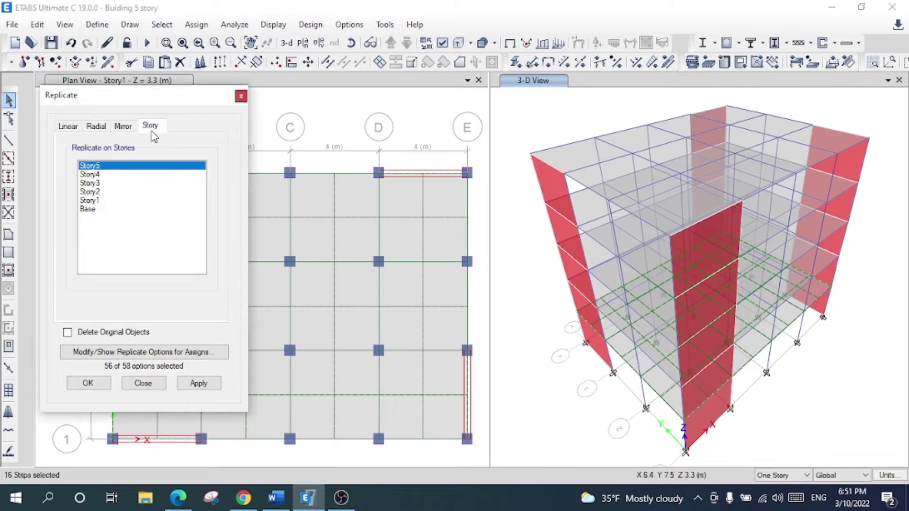
click(102, 192)
click(184, 382)
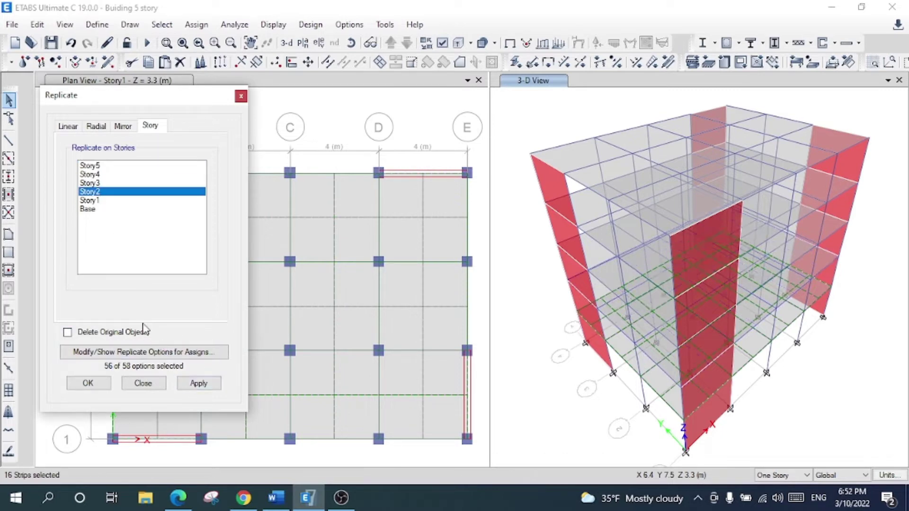
click(200, 387)
click(199, 387)
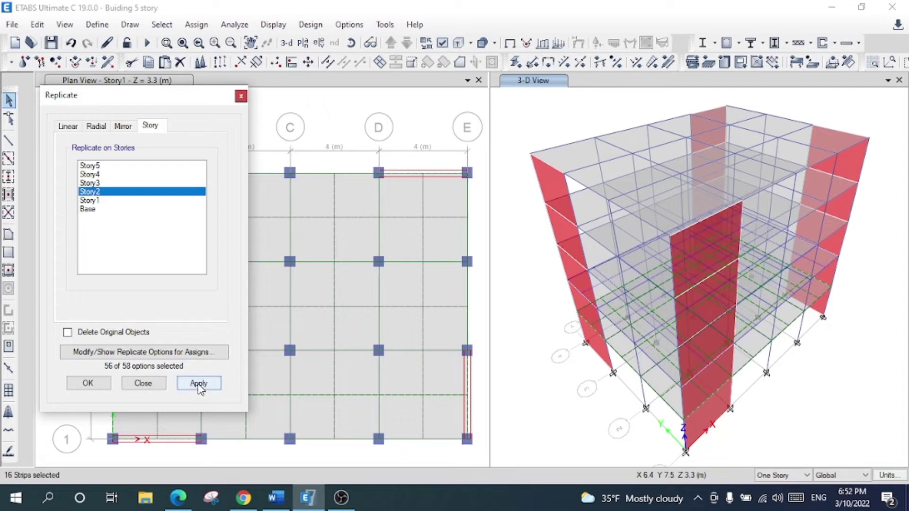
click(208, 385)
click(208, 385)
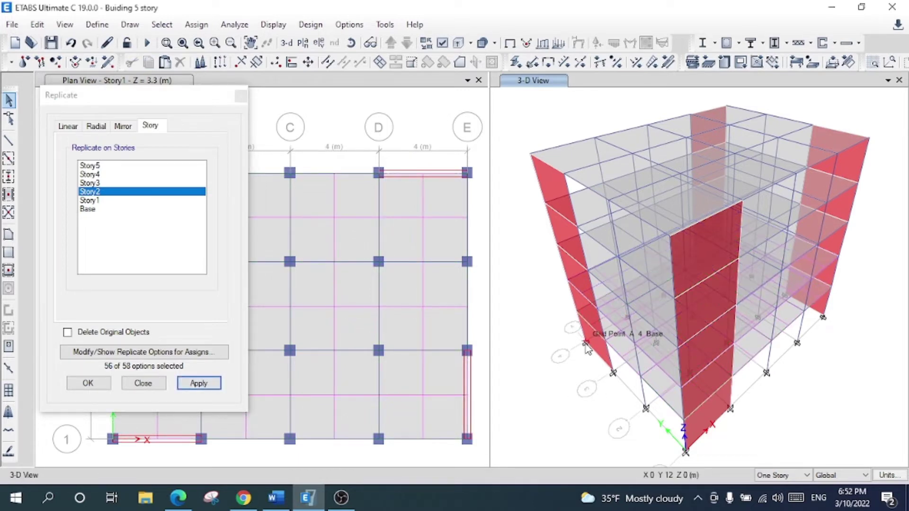
click(98, 382)
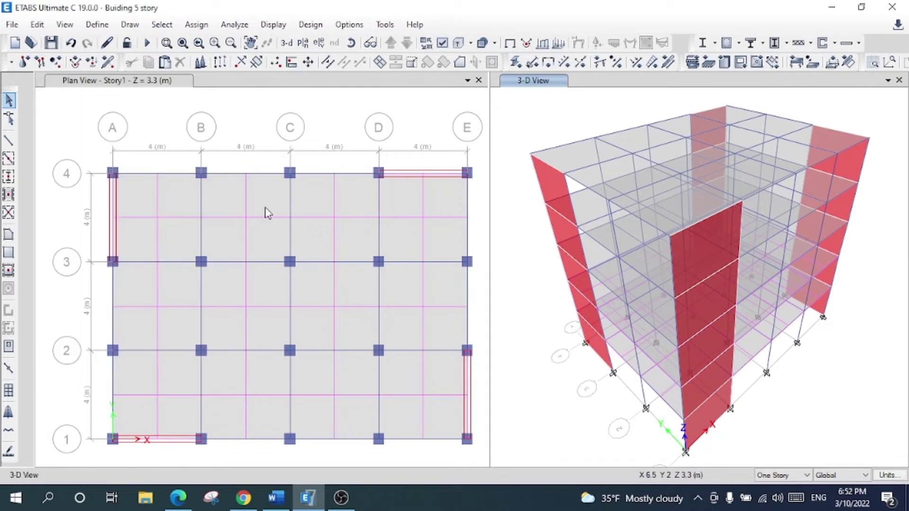
Show the Story2 plan and restore the previous selection of design strips
click(154, 90)
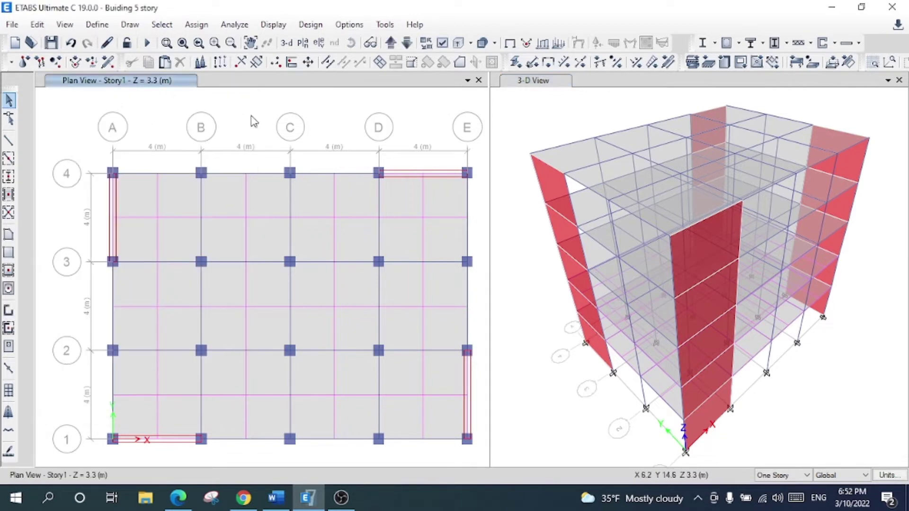
click(391, 43)
click(161, 25)
mouse_move(191, 60)
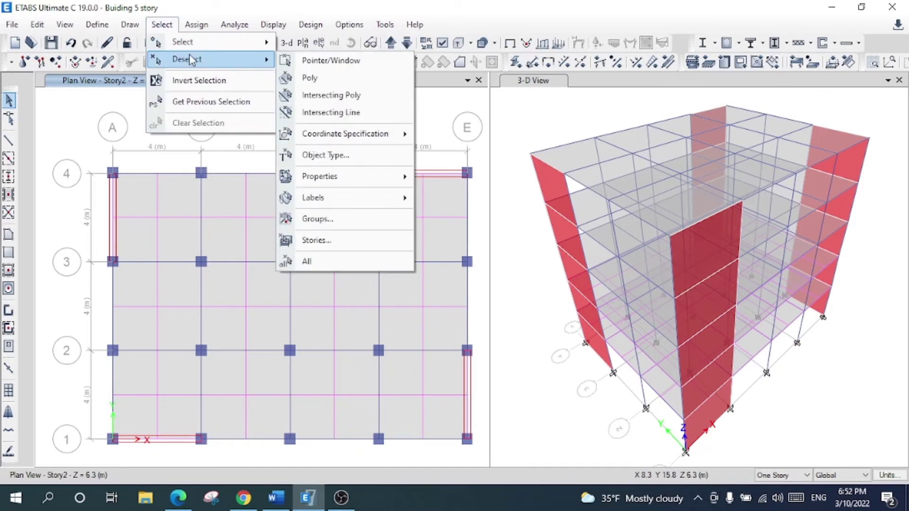
click(233, 106)
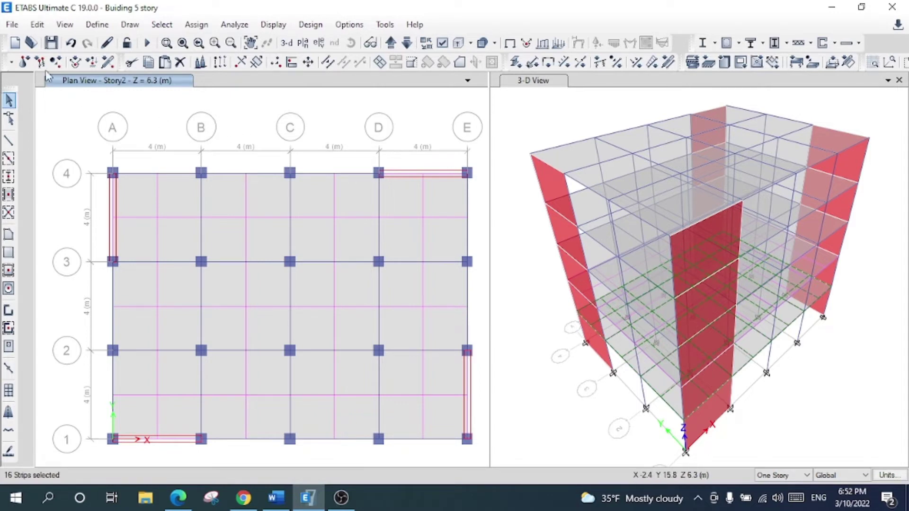
Replicate the reselected design strips on Story3, Story4 and Story5, keeping the original objects
click(36, 26)
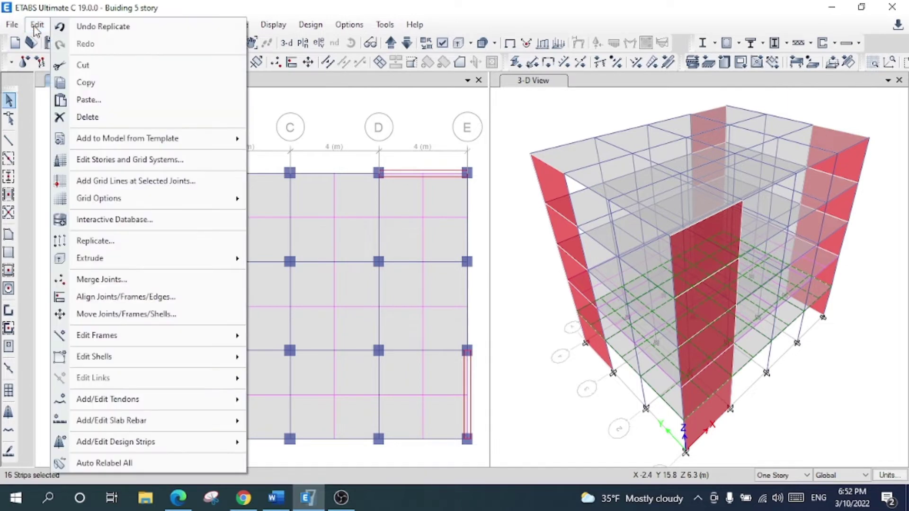
click(185, 243)
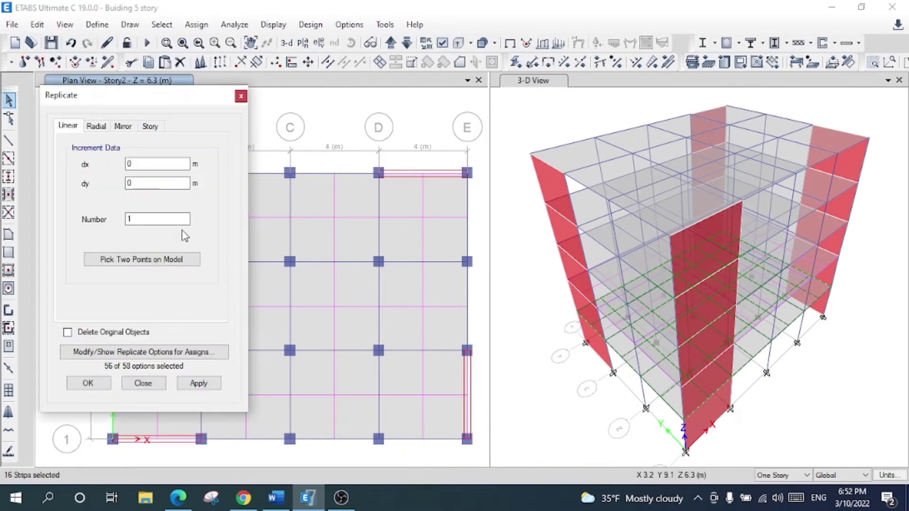
click(151, 127)
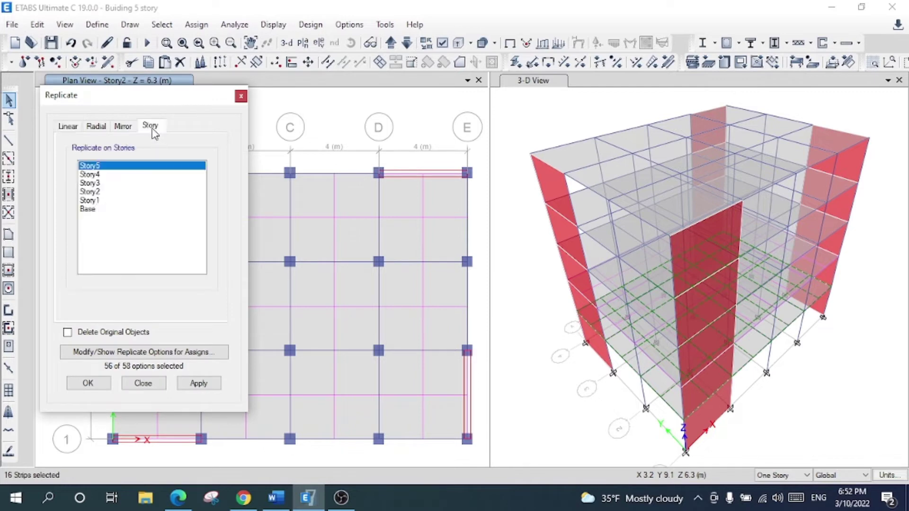
ctrl+click(110, 183)
shift+click(109, 183)
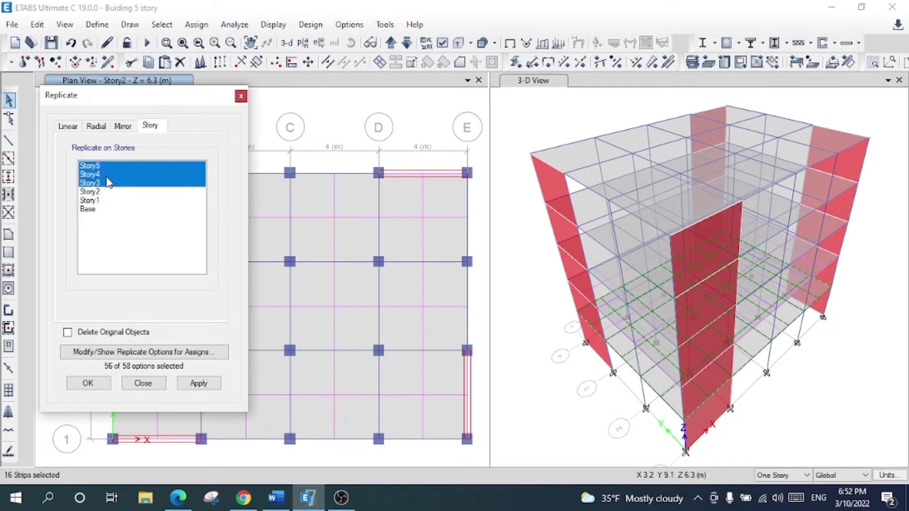
ctrl+click(104, 165)
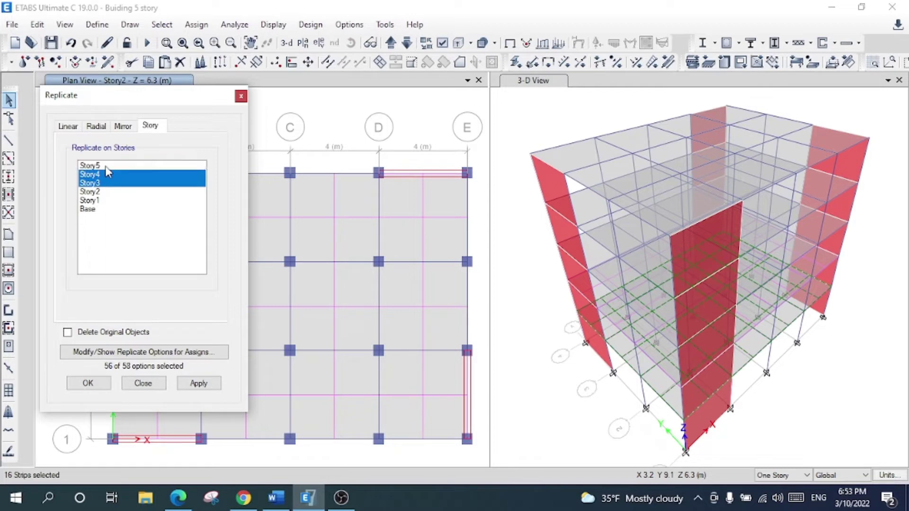
ctrl+click(105, 165)
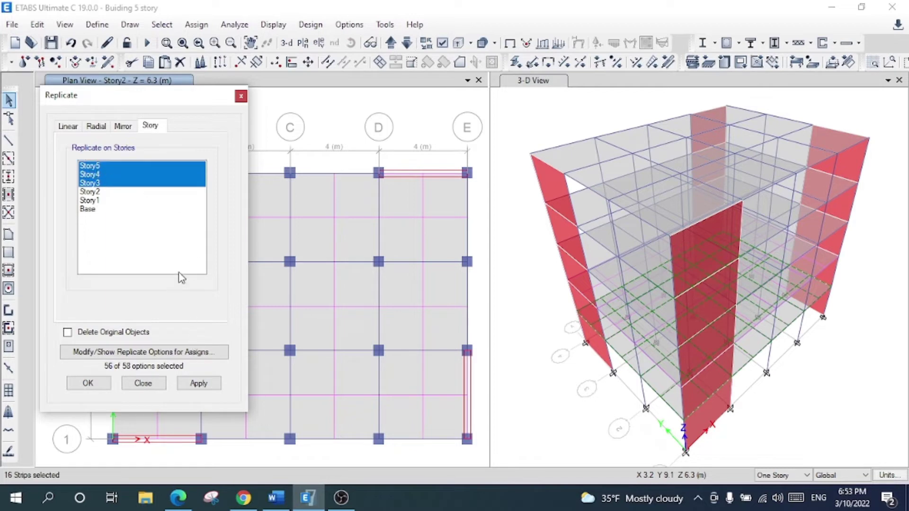
click(197, 384)
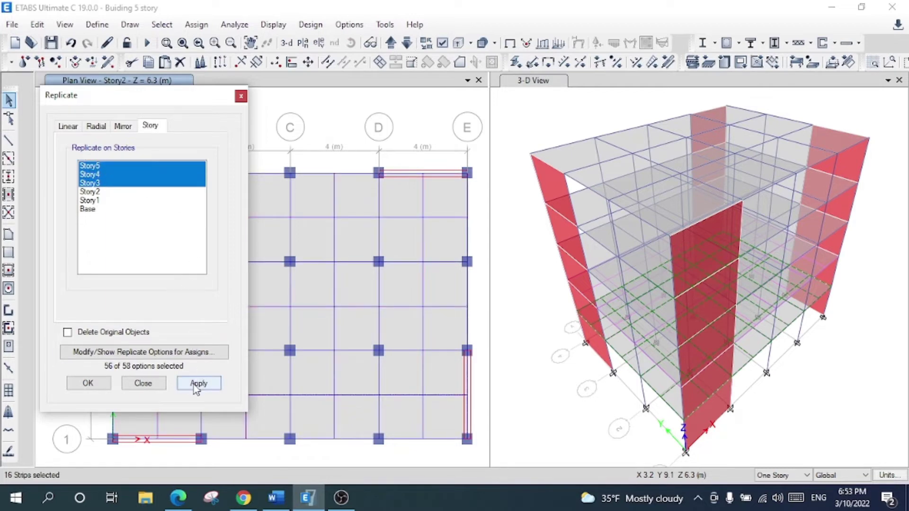
click(88, 383)
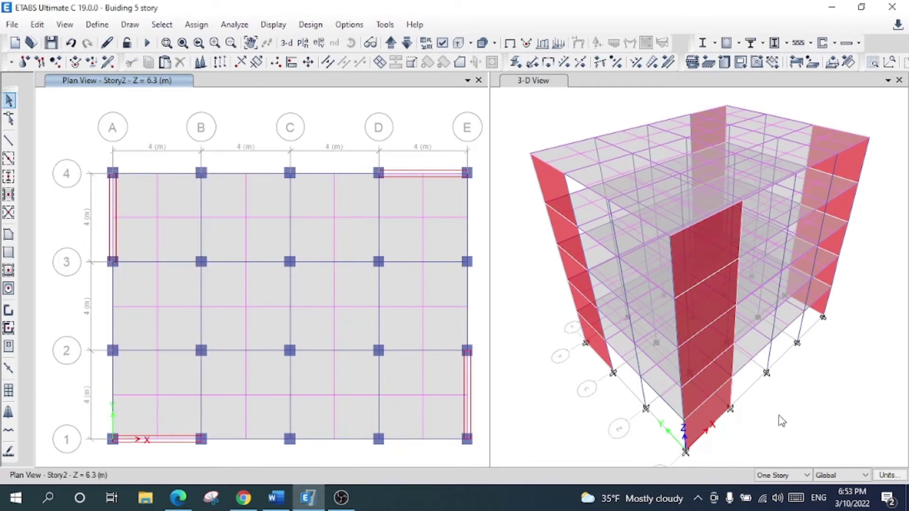
Set the Story2 plan's view options to show the widths of the Layer A and Layer B design strips
click(442, 43)
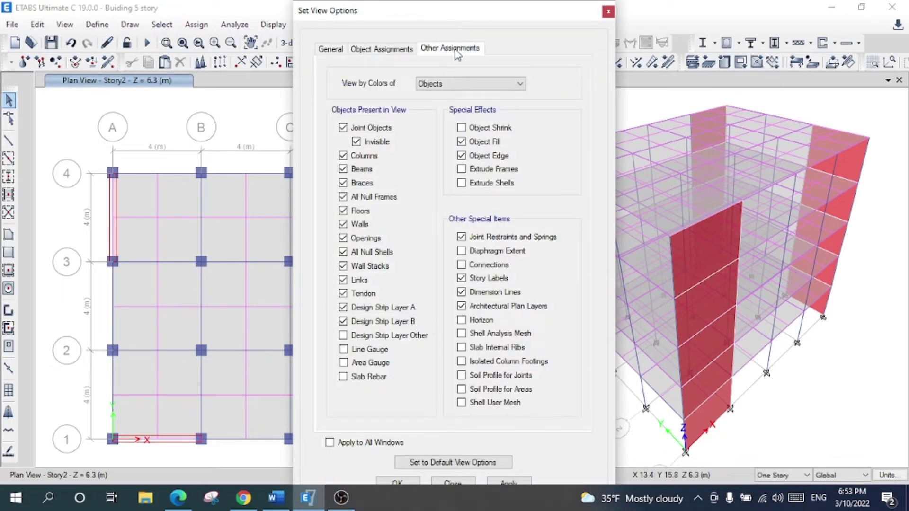
click(456, 50)
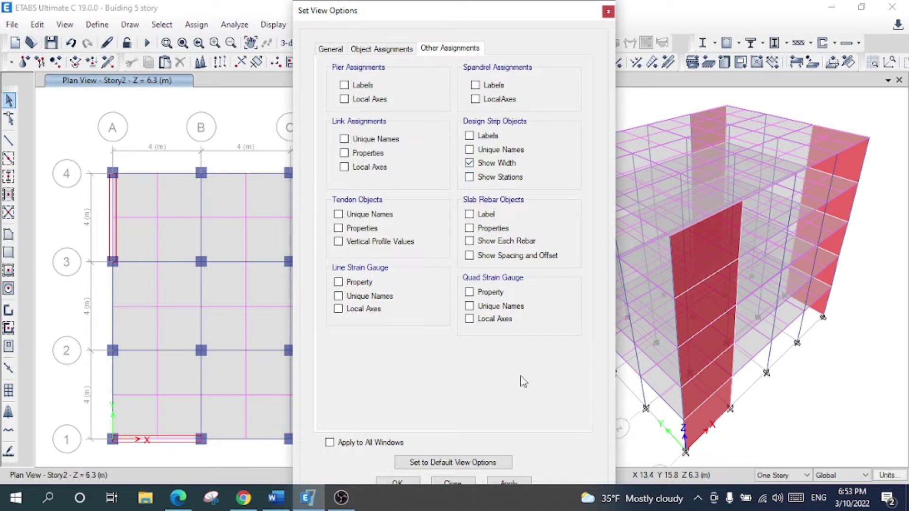
click(510, 481)
click(391, 482)
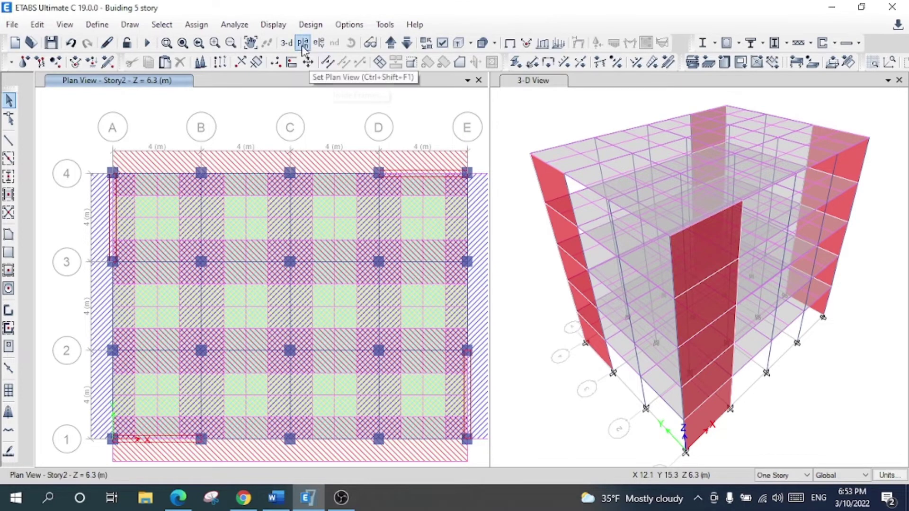
Step the plan view through the stories to check the replicated design strips
click(392, 46)
click(392, 46)
click(393, 46)
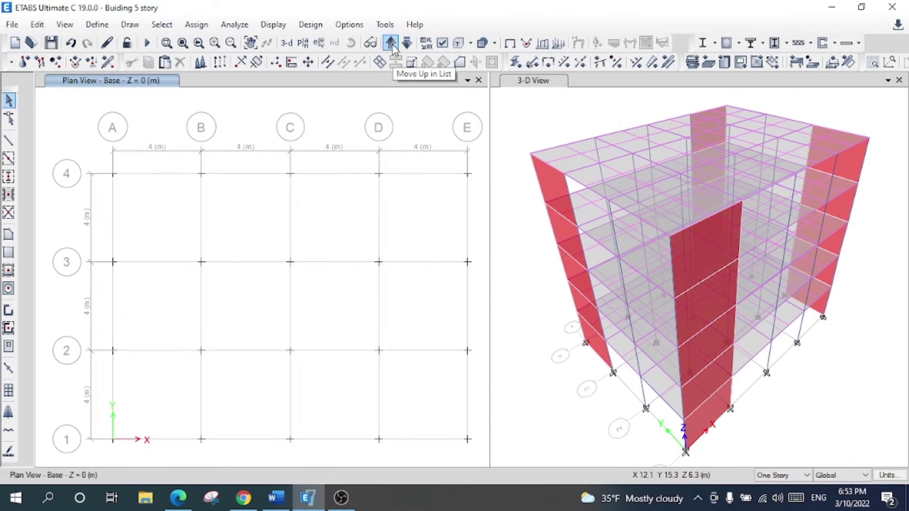
click(392, 47)
click(392, 47)
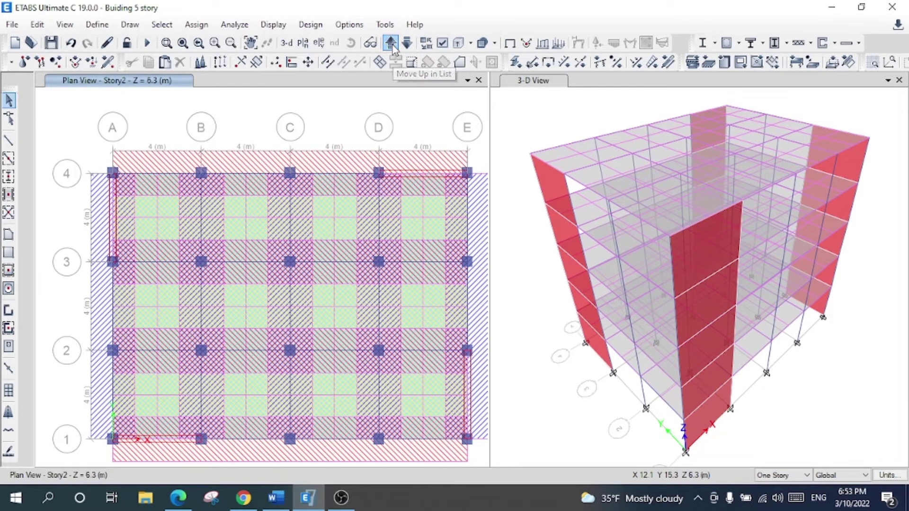
Adjust the split between the plan and 3-D views and run the analysis of the building model
drag(490, 133, 504, 138)
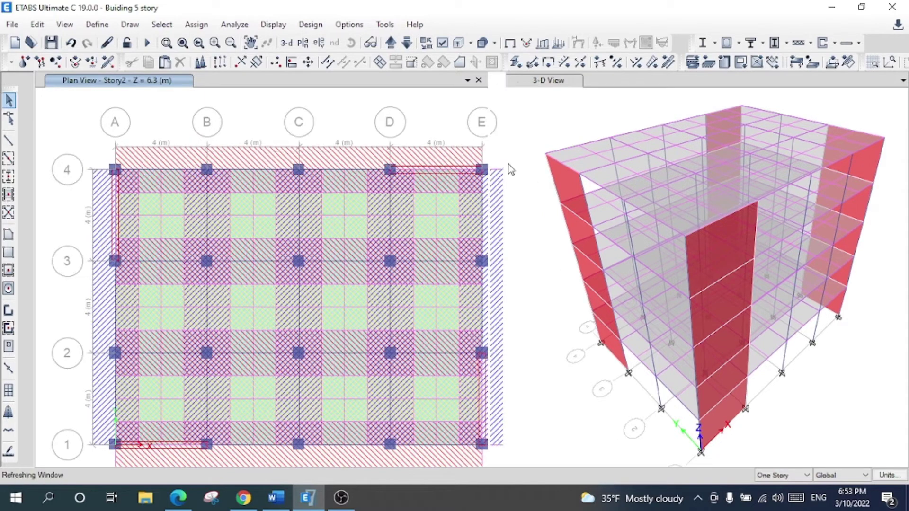
click(252, 46)
drag(290, 126, 267, 114)
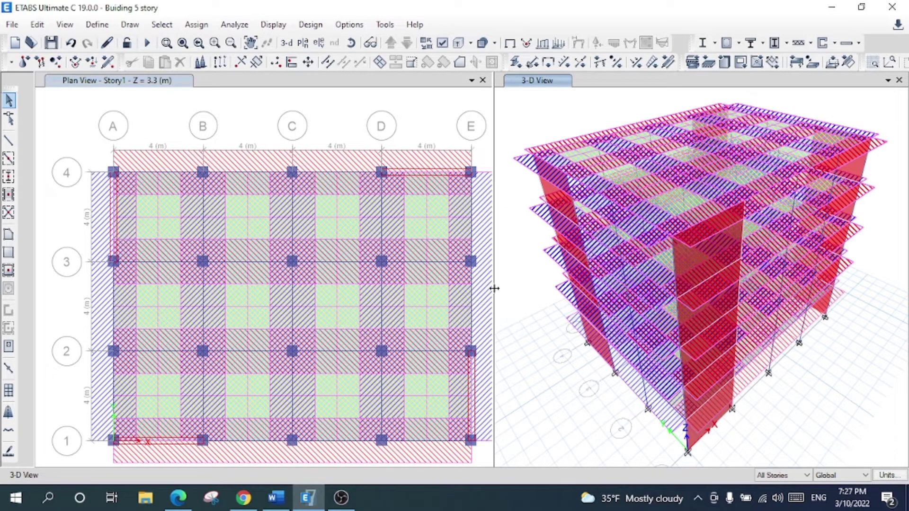
drag(494, 288, 497, 287)
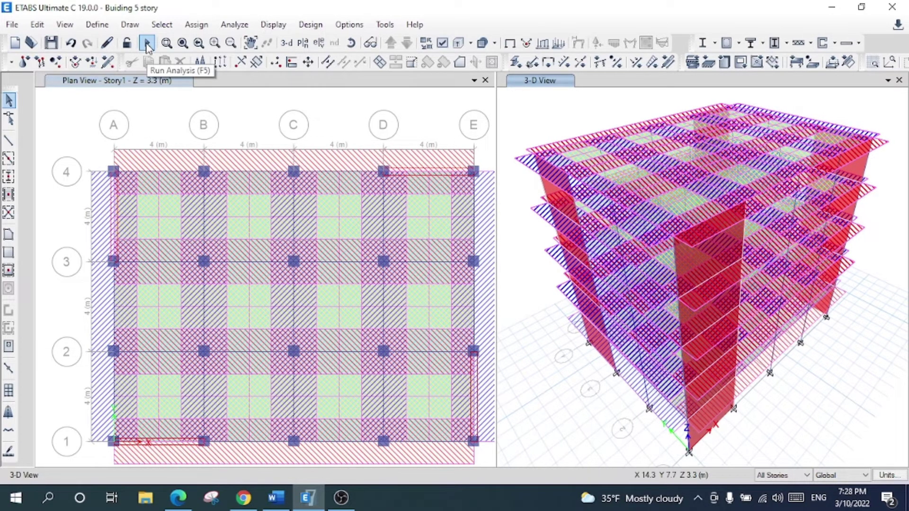
click(147, 44)
click(147, 43)
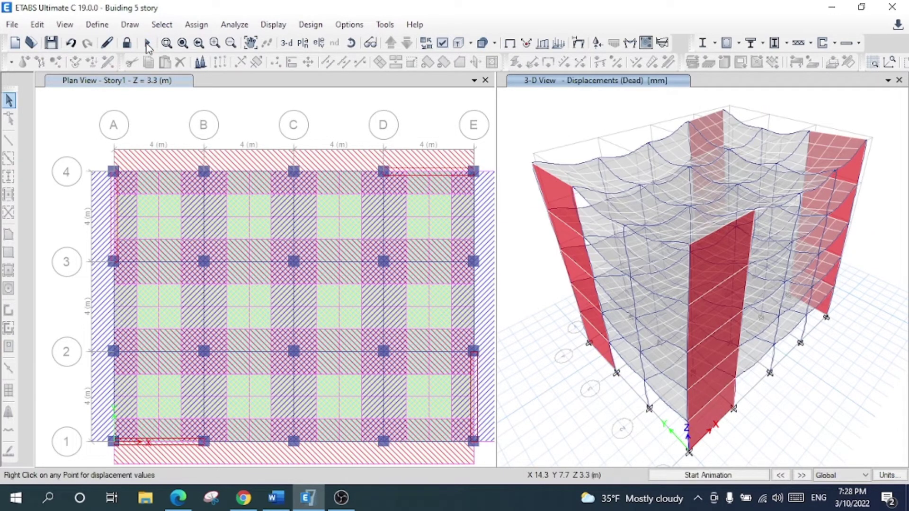
Inspect the Dead load displacements at several joints of the deformed building in the 3-D view
right_click(651, 212)
right_click(757, 158)
right_click(712, 190)
right_click(670, 235)
right_click(669, 294)
right_click(644, 244)
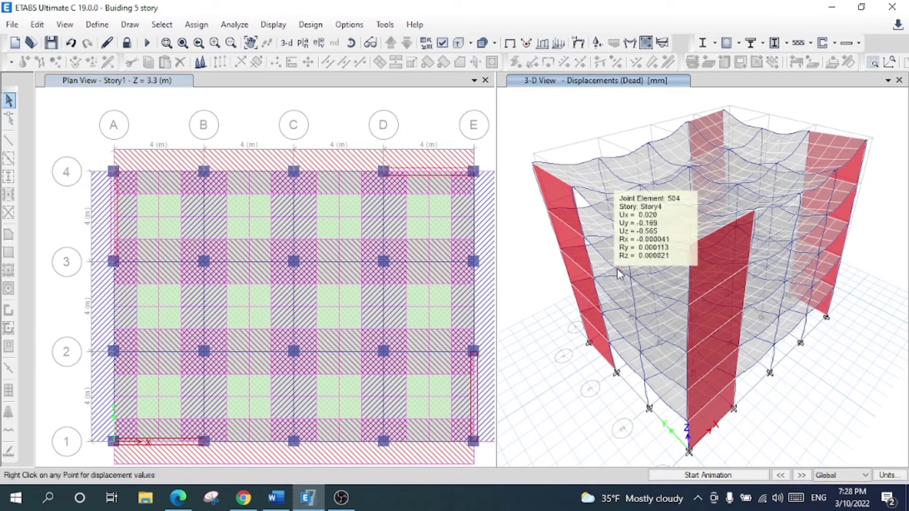
right_click(596, 188)
right_click(725, 138)
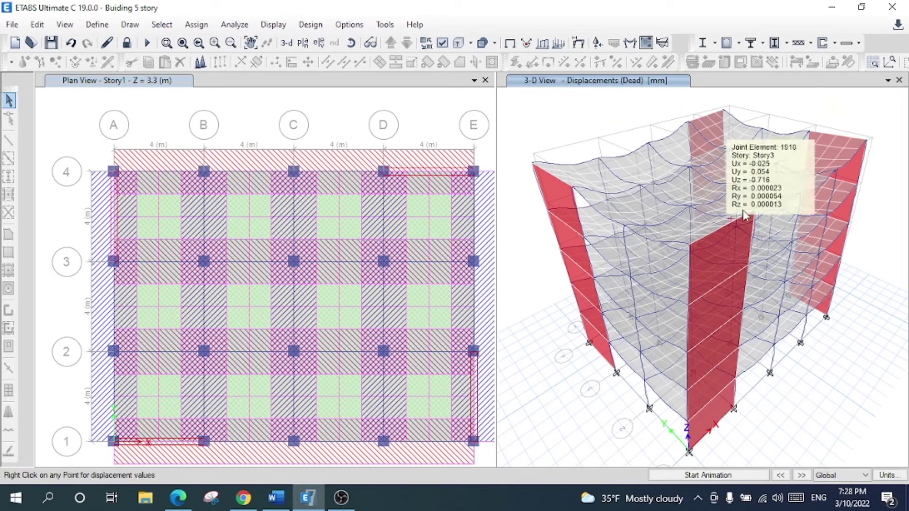
Run the concrete slab design for Story1 through Story5, leaving out the Base
click(860, 44)
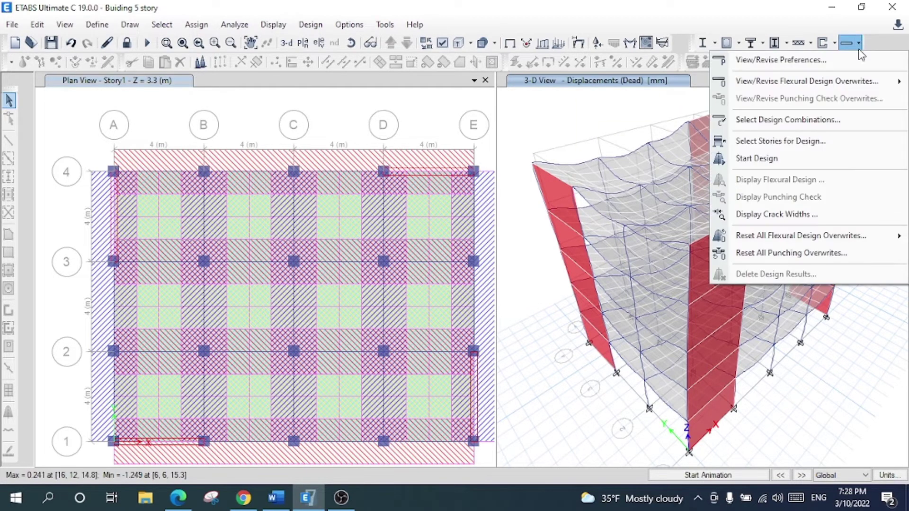
click(811, 163)
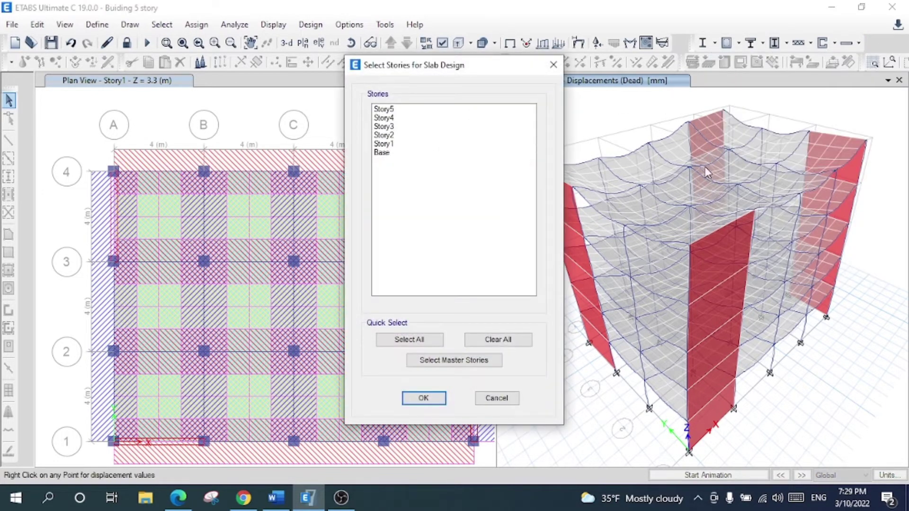
click(392, 110)
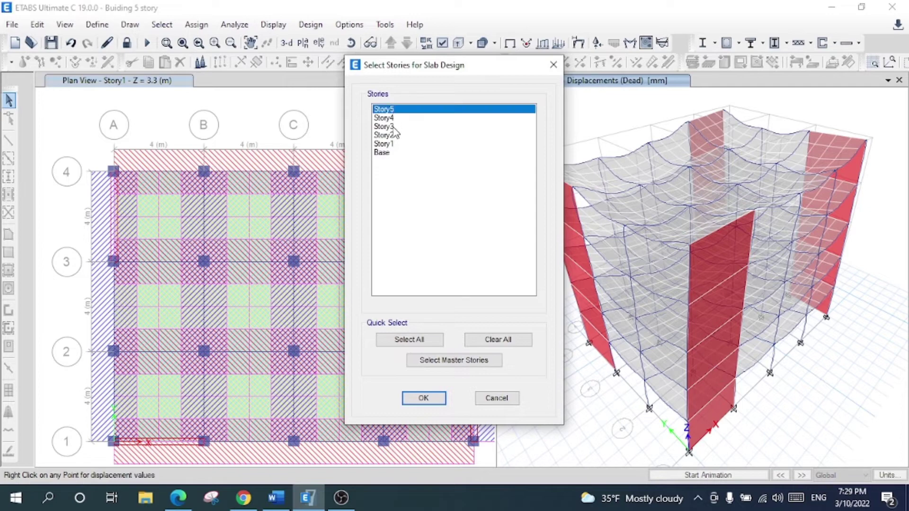
click(394, 136)
click(391, 110)
drag(392, 112, 398, 142)
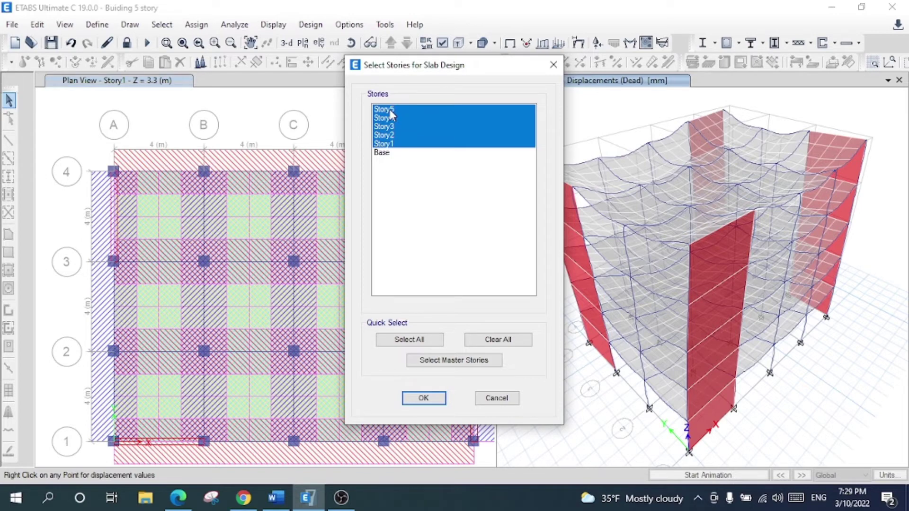
click(424, 399)
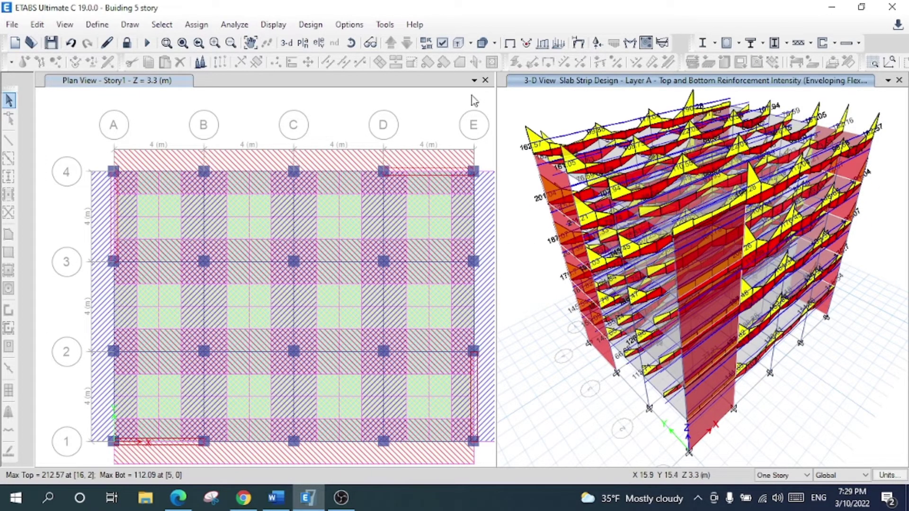
Close the separate plan view and display strip-based enveloping flexural reinforcement on Story1 for Layer A, with top rebar only
click(486, 80)
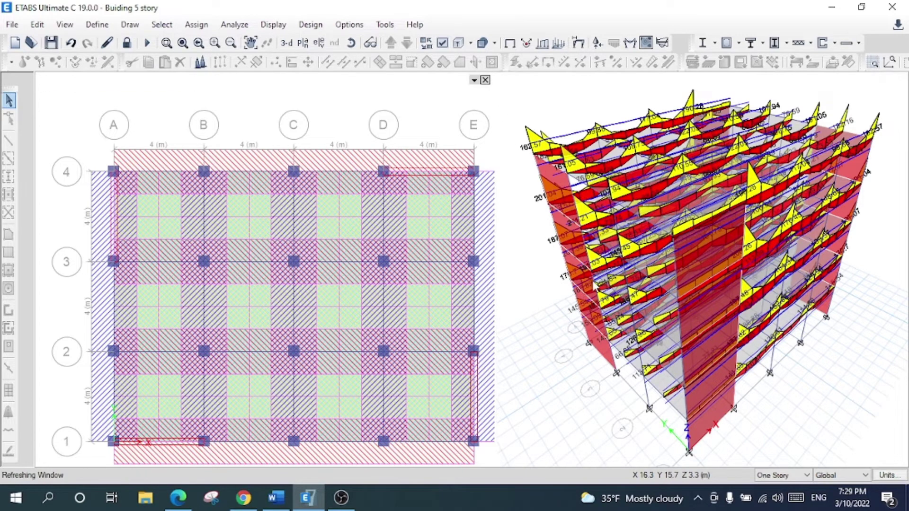
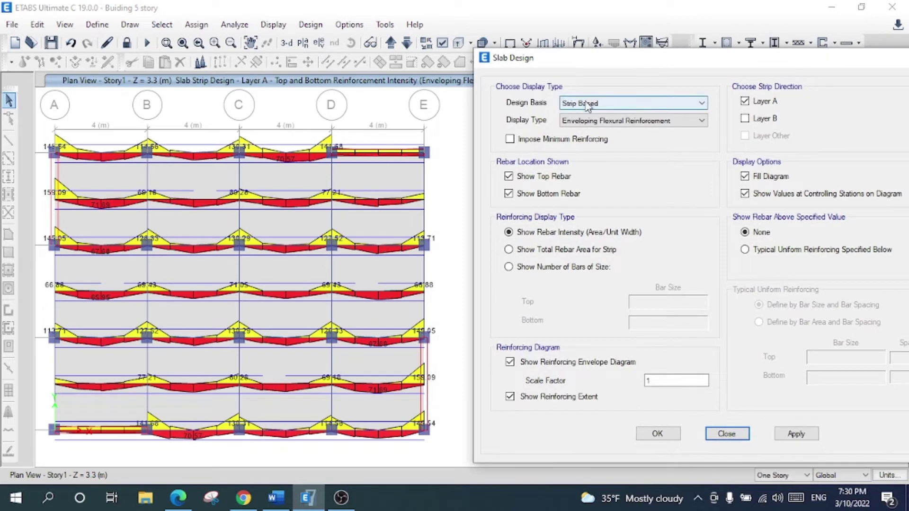
click(589, 104)
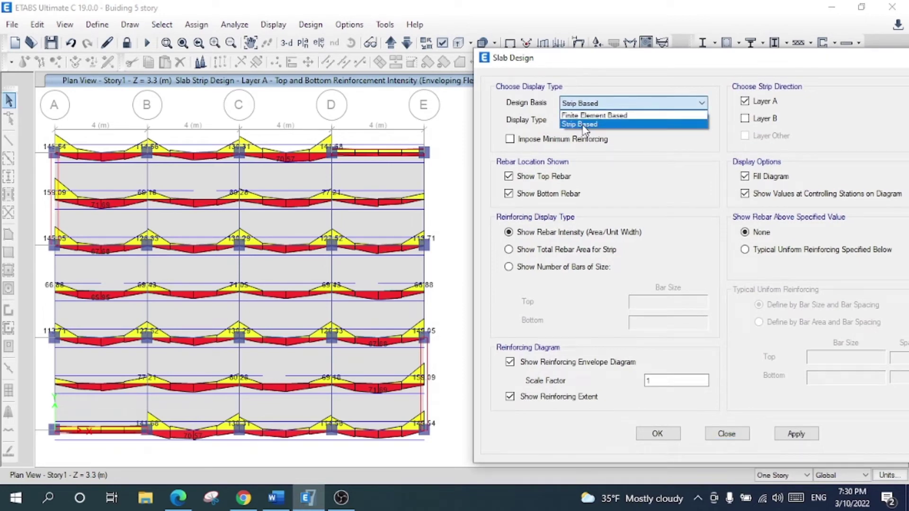
click(587, 124)
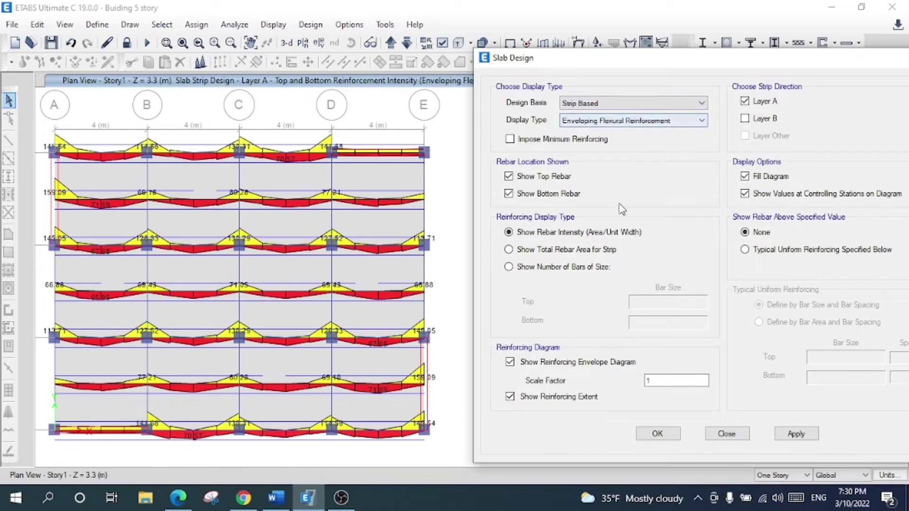
click(531, 198)
click(796, 434)
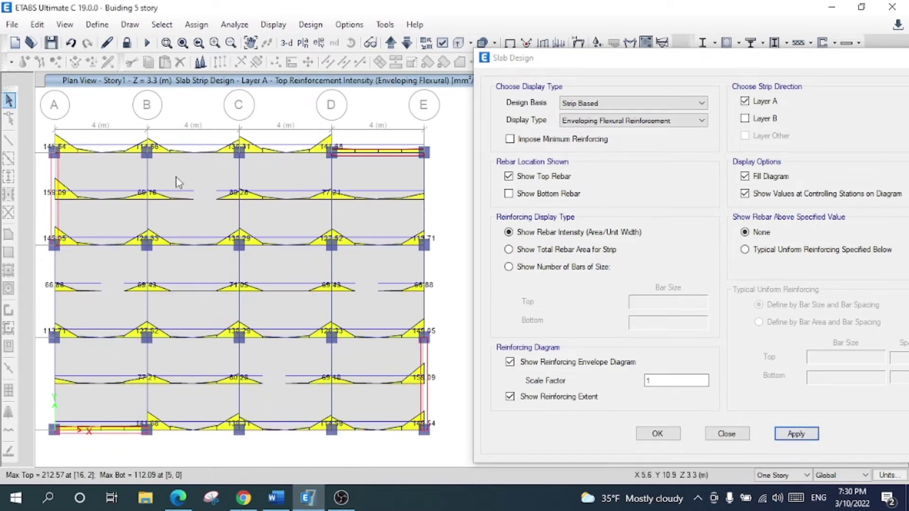
Show the bottom rebar together with the top rebar in the Story1 strip diagrams
mouse_move(257, 154)
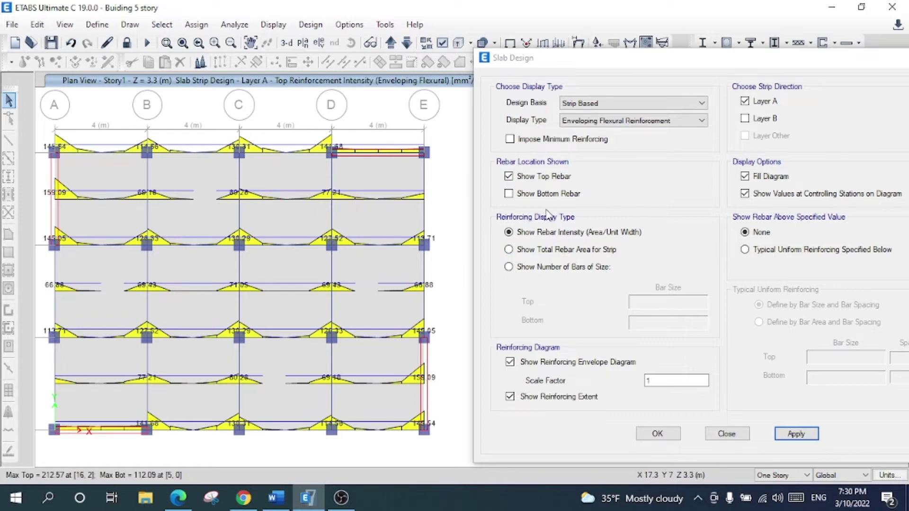
click(508, 193)
click(796, 433)
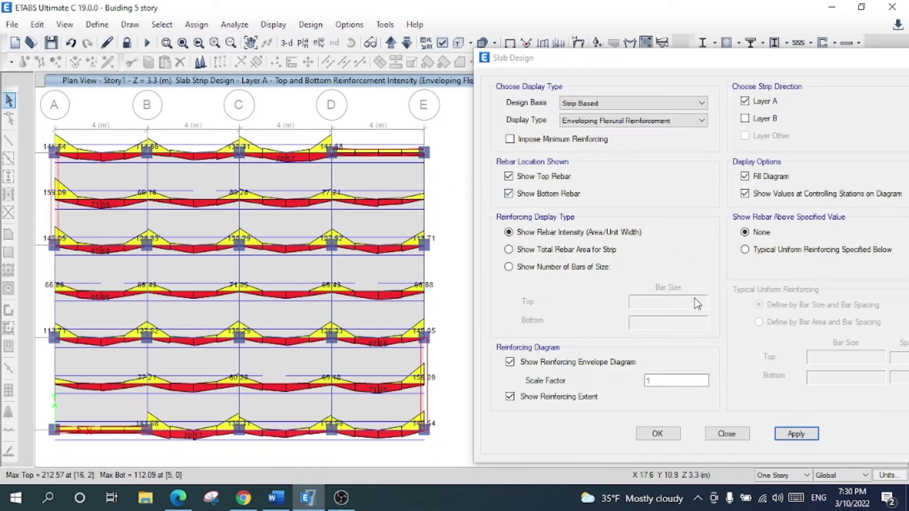
Hide the bottom rebar and display the top reinforcement as total rebar area for each strip
click(534, 198)
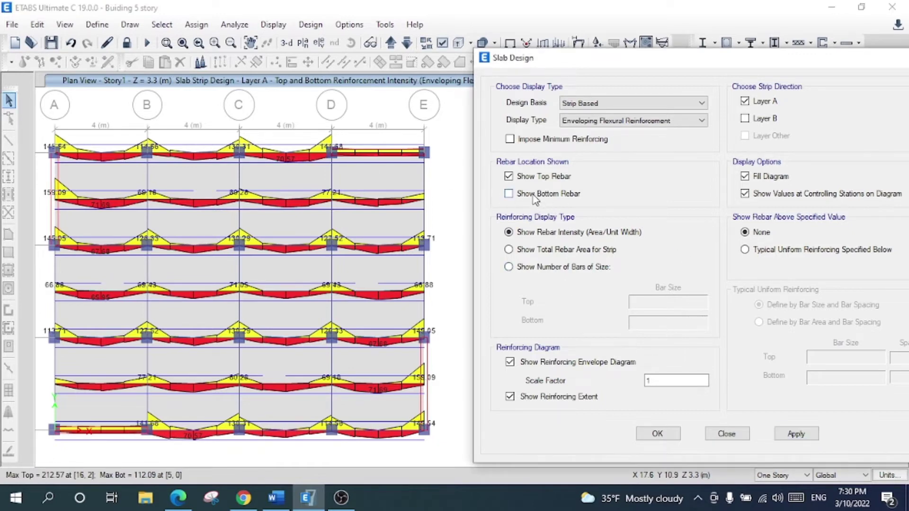
click(796, 434)
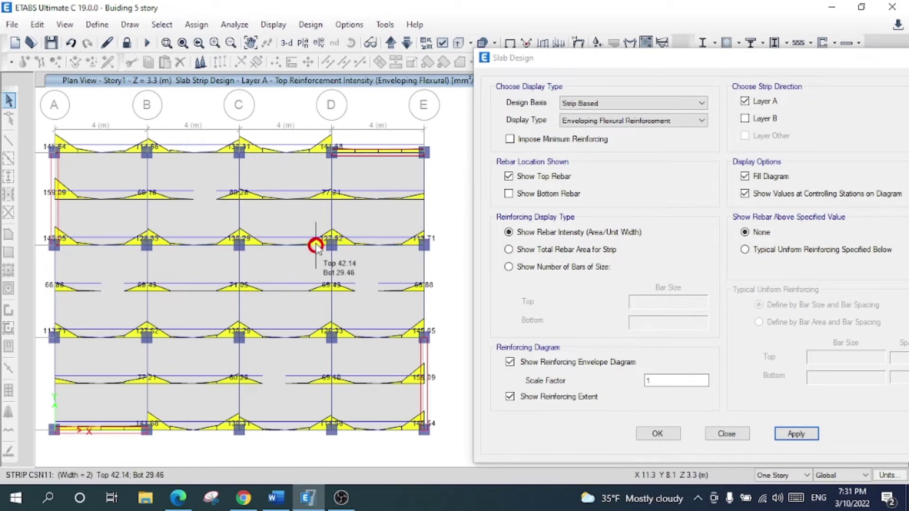
click(540, 251)
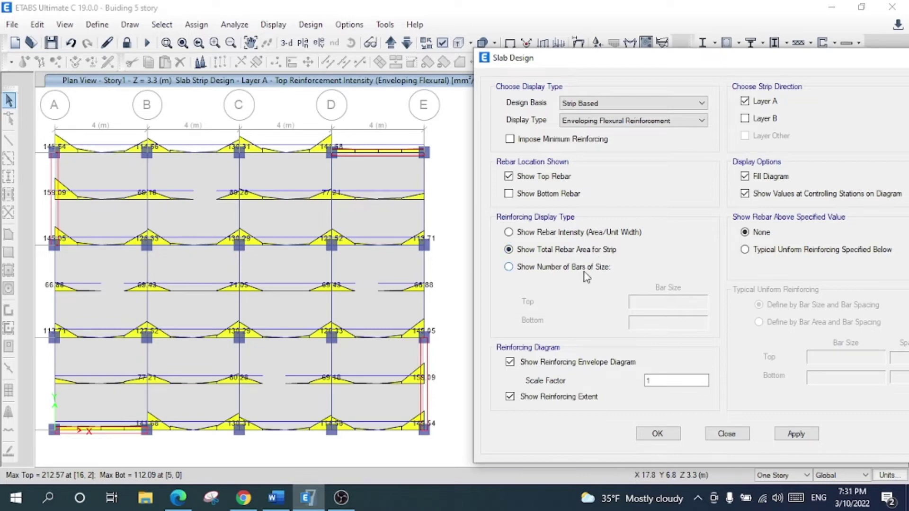
click(797, 434)
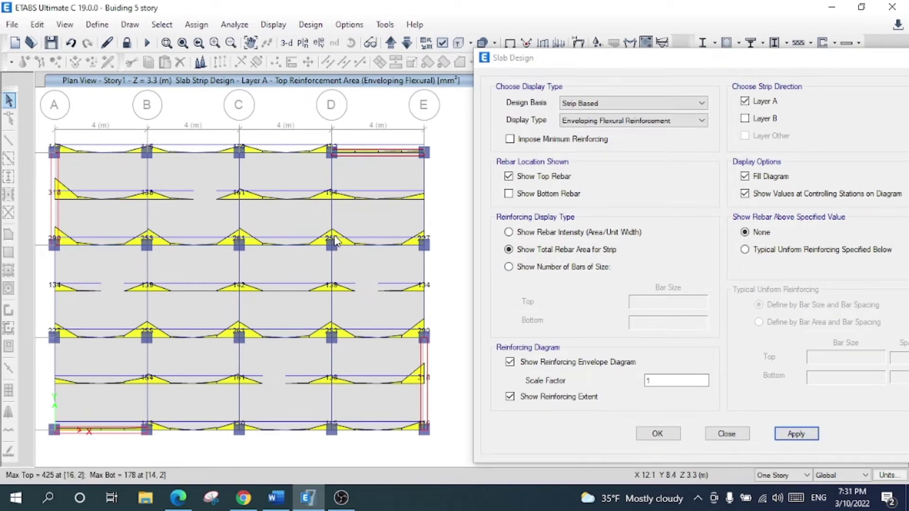
Display the strip reinforcement as number of bars, with bar size 10 for both top and bottom
click(543, 268)
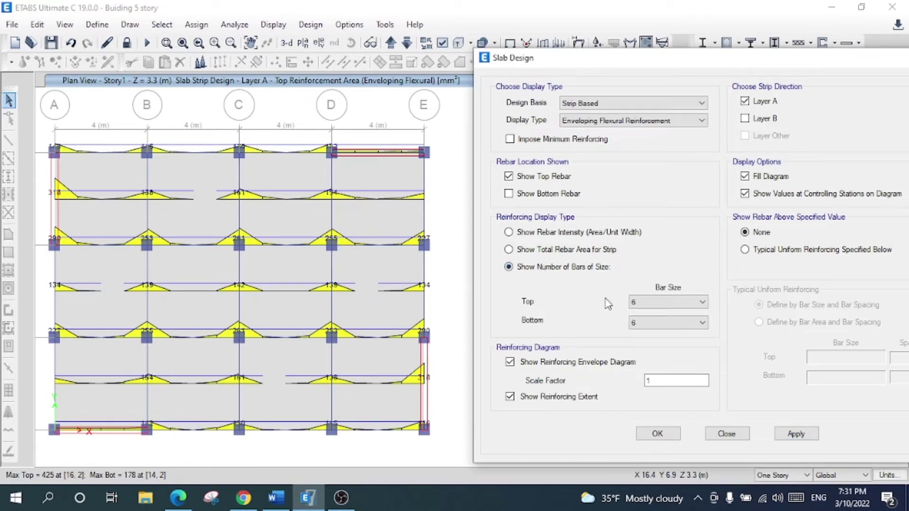
click(695, 302)
click(667, 335)
click(649, 322)
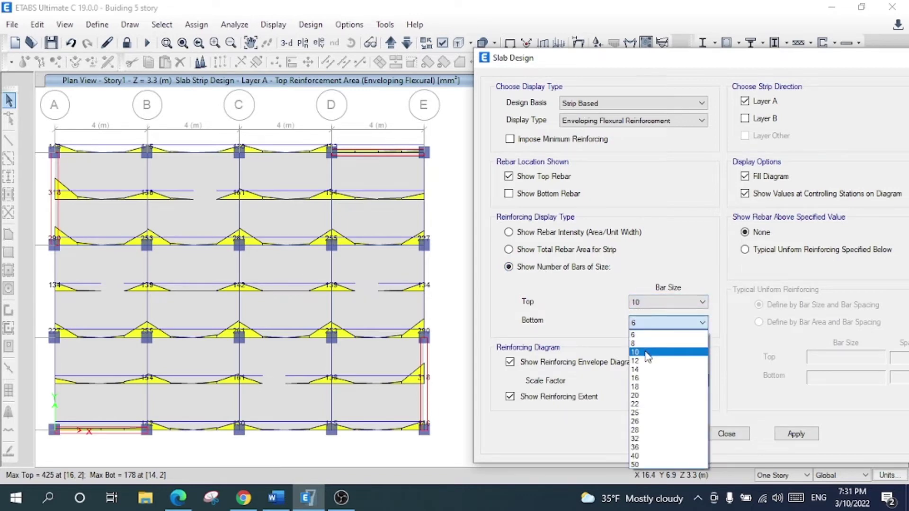
click(647, 353)
click(796, 434)
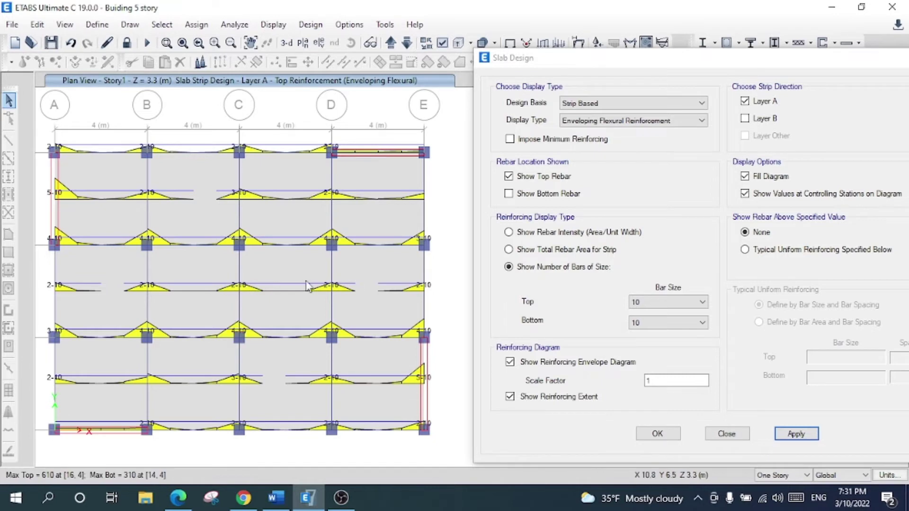
Include the bottom rebar in the strip diagrams and set the top and bottom bar sizes to 14
click(524, 195)
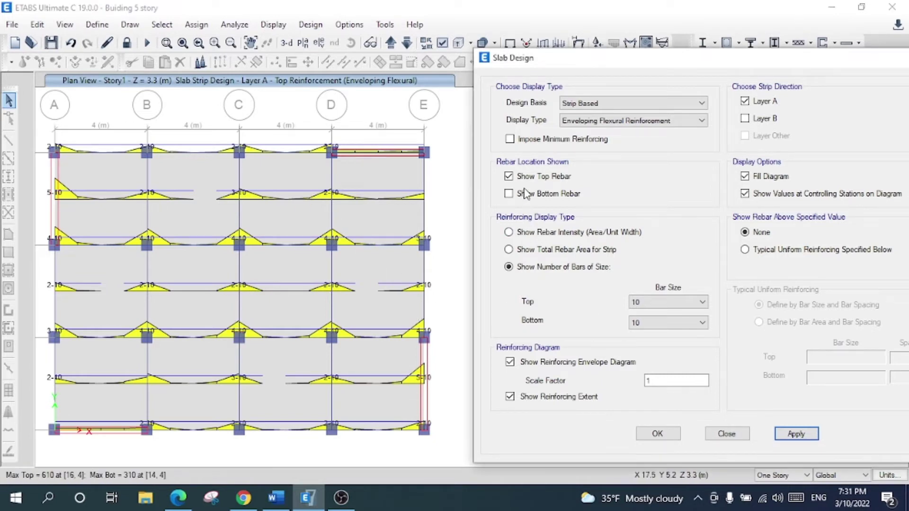
click(796, 435)
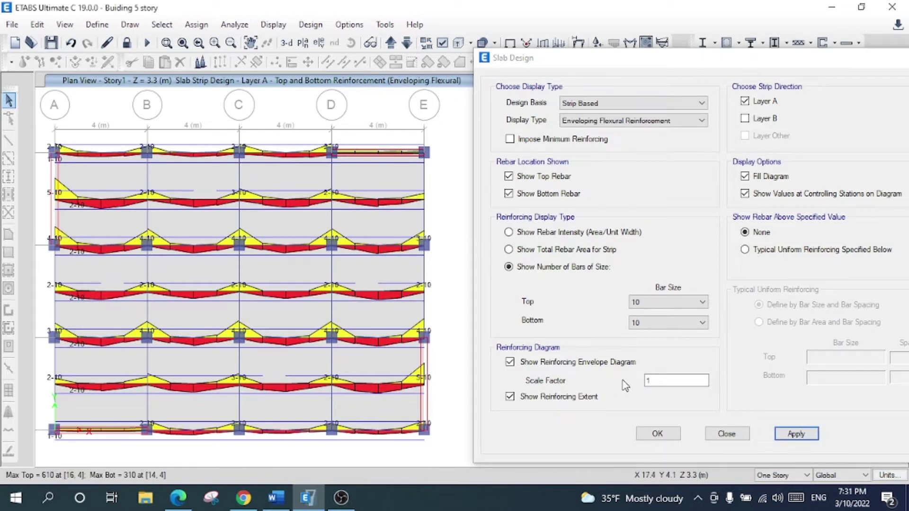
click(666, 305)
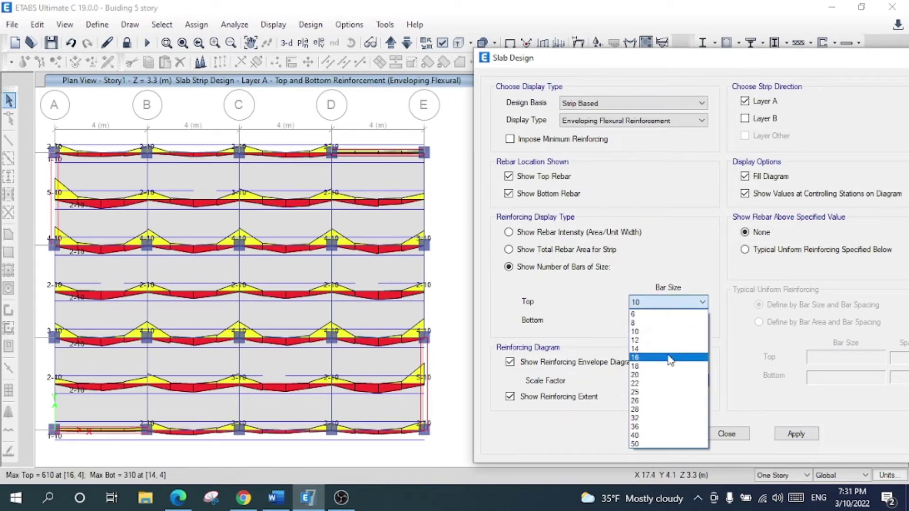
click(669, 350)
click(657, 326)
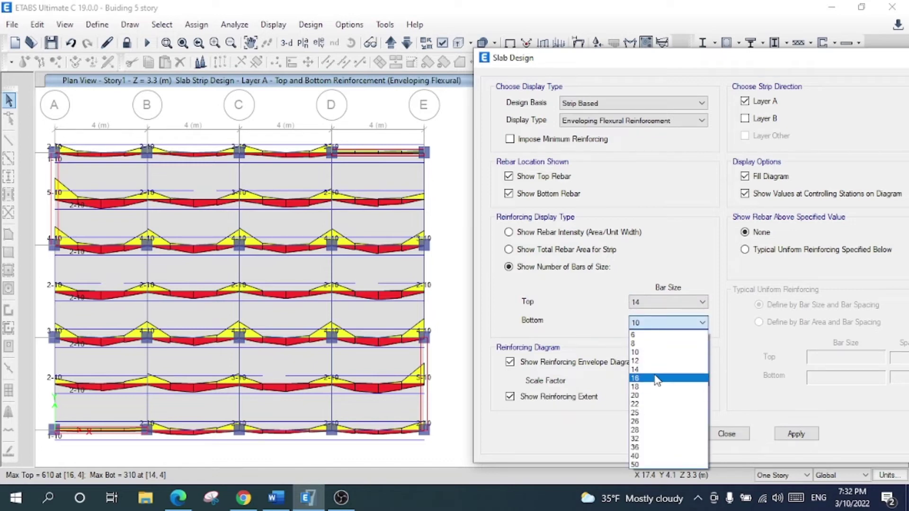
click(656, 369)
click(796, 434)
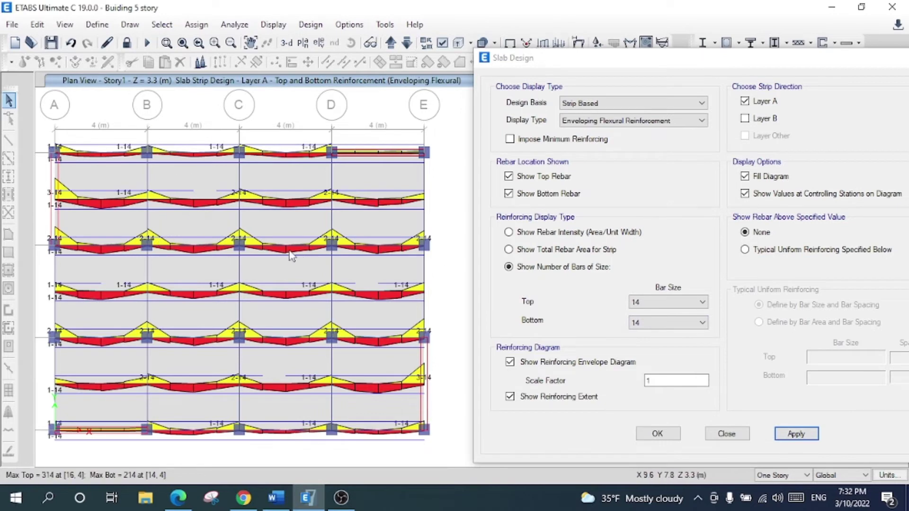
Show the Layer B strip reinforcement on Story1 together with Layer A, and hide Layer A to display Layer B alone
drag(607, 59, 573, 59)
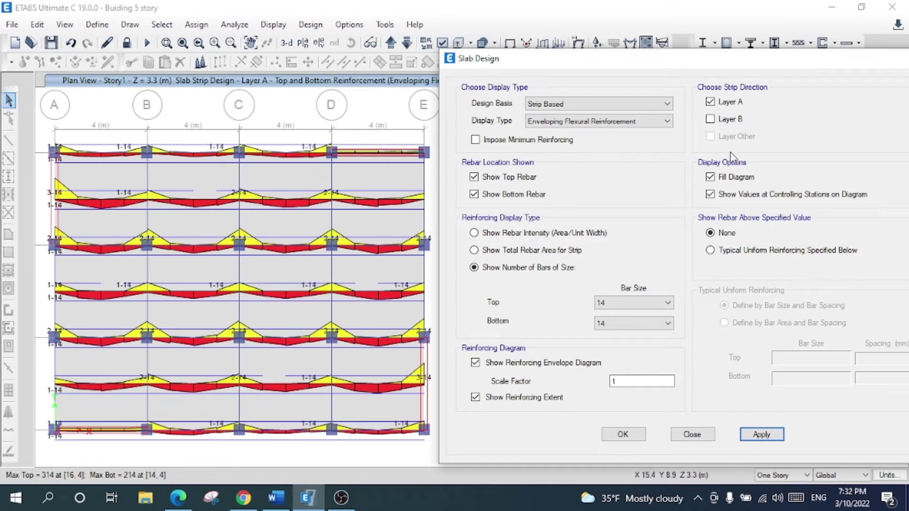
click(713, 124)
drag(689, 61, 739, 50)
click(817, 414)
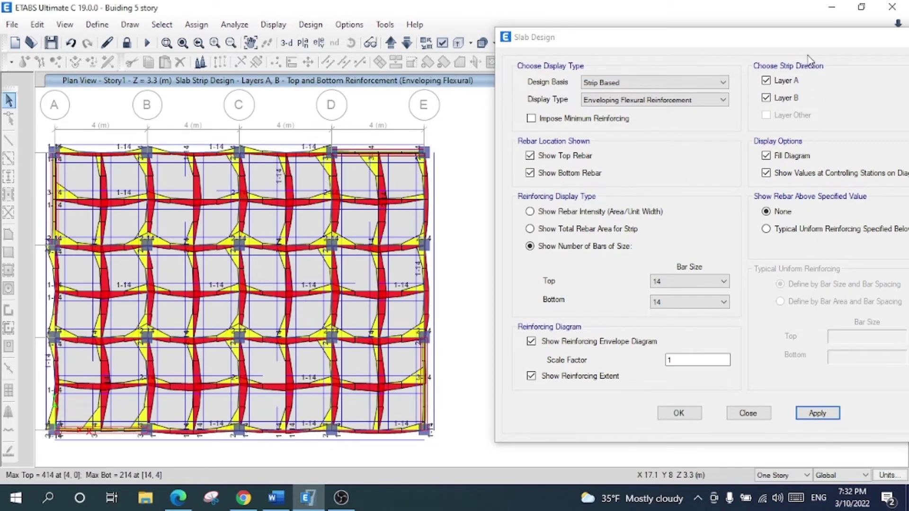
click(785, 80)
key(Return)
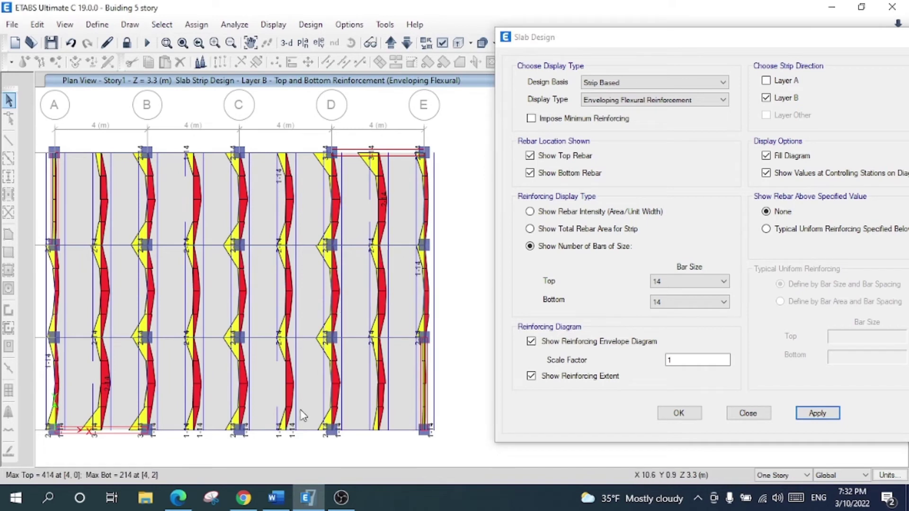
Display the Layer B strip reinforcement as rebar intensity (area per unit width)
click(561, 212)
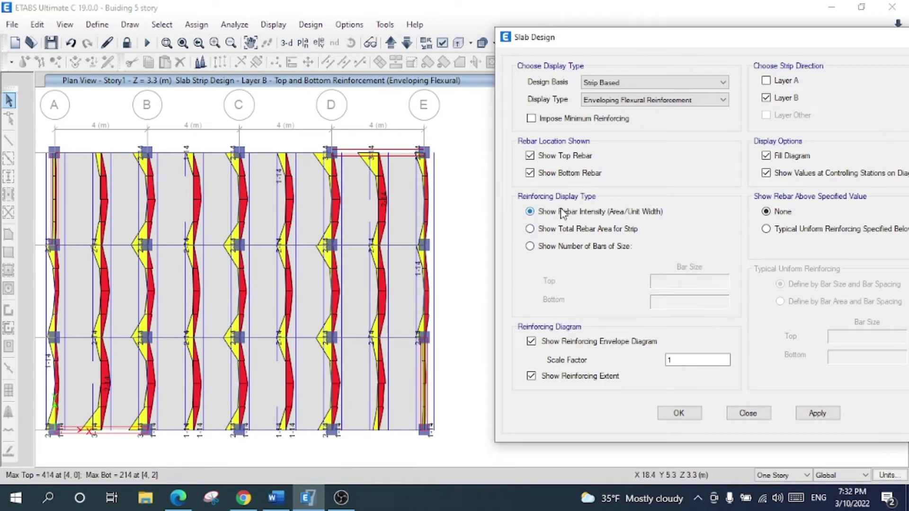
click(811, 414)
click(555, 41)
drag(556, 41, 632, 39)
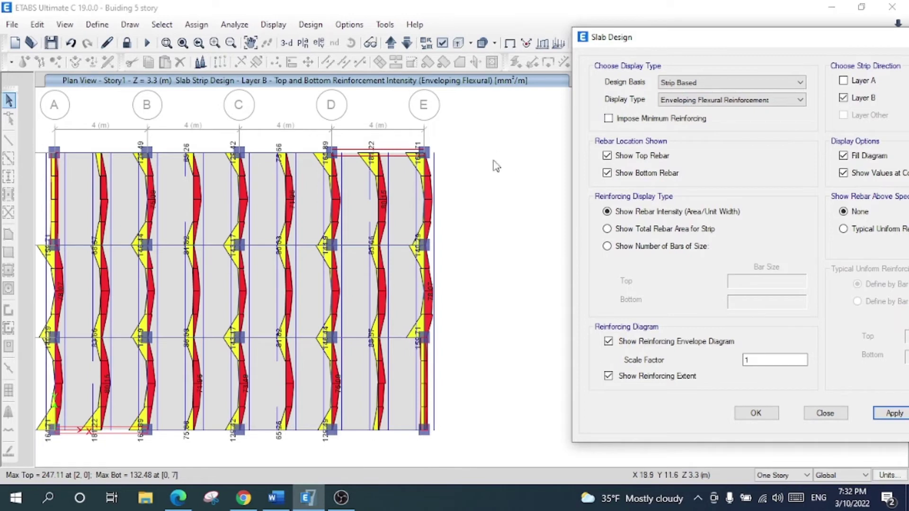
drag(704, 41, 626, 29)
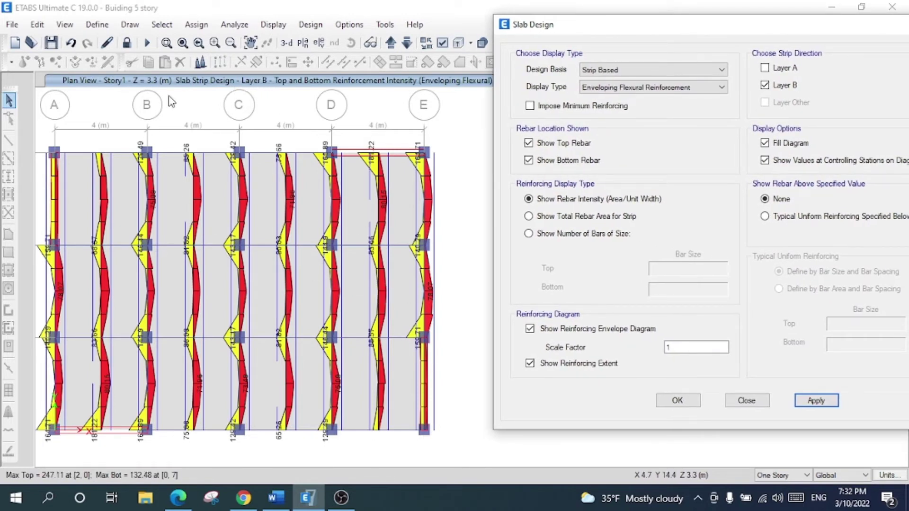
Switch the rebar intensity diagrams from Layer B to the Layer A strips, with the whole Story1 grid in view
click(231, 43)
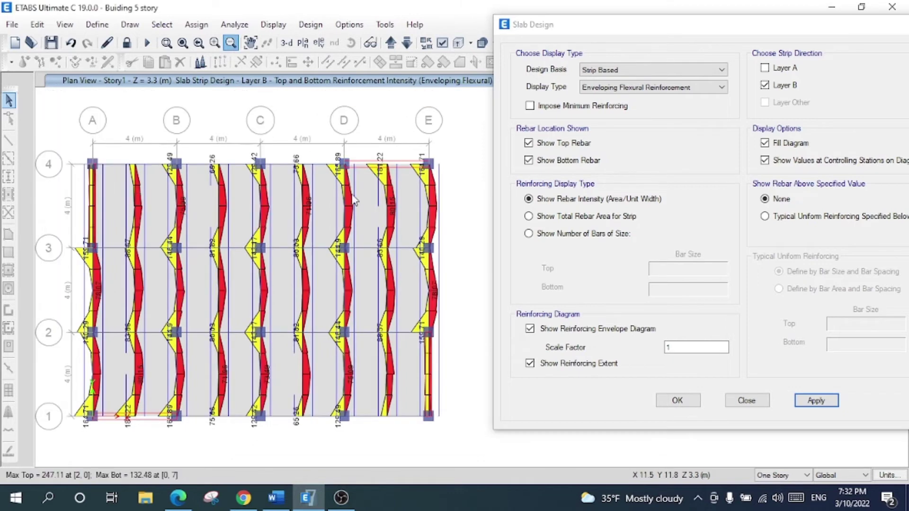
click(764, 67)
click(765, 85)
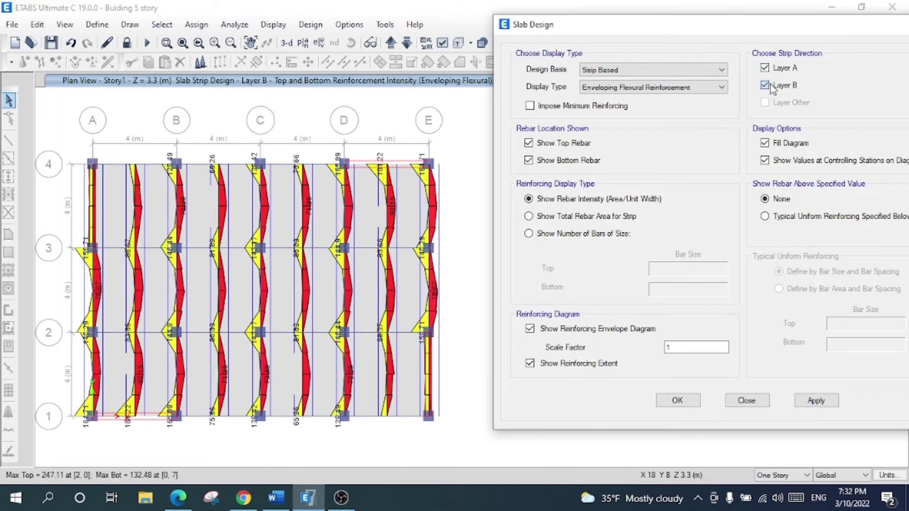
click(816, 401)
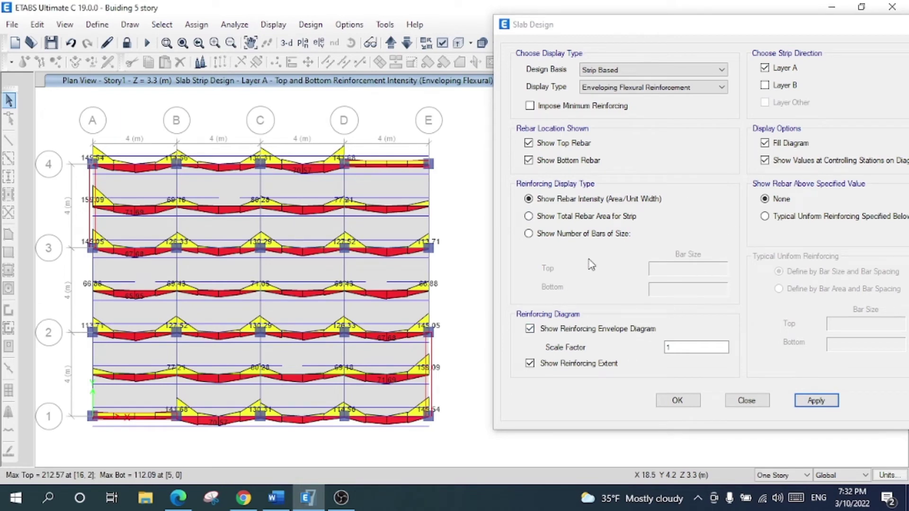
click(564, 161)
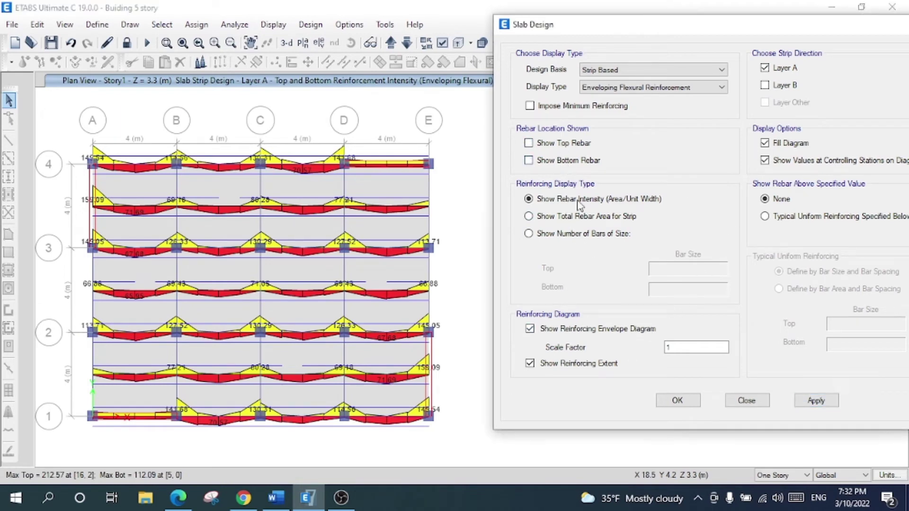
drag(756, 26, 679, 28)
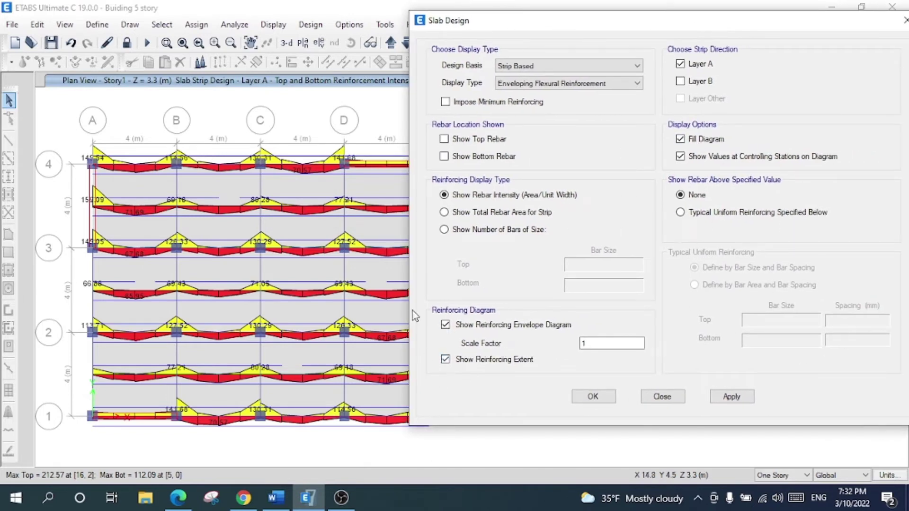
drag(530, 28, 618, 42)
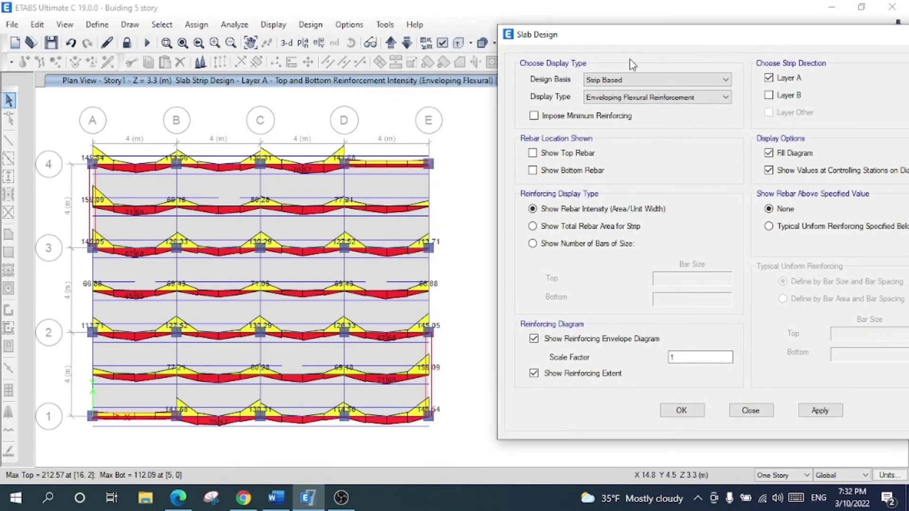
Change the slab design basis to Finite Element Based and display the Direction 1 top rebar enveloping flexural reinforcement
click(637, 80)
click(639, 81)
click(643, 96)
click(643, 96)
click(635, 81)
click(630, 91)
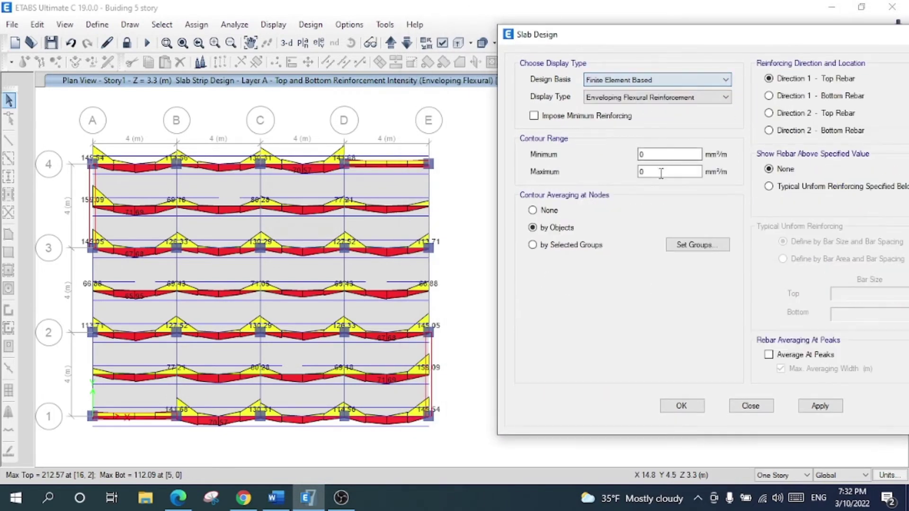
click(817, 408)
click(689, 410)
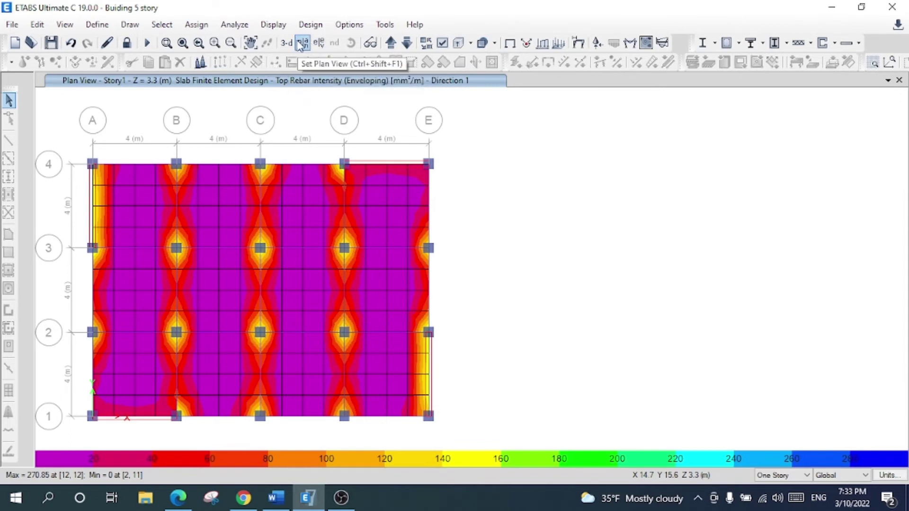
Add a second window with the default 3D view of the building and centre the Story1 plan in its own window
click(888, 81)
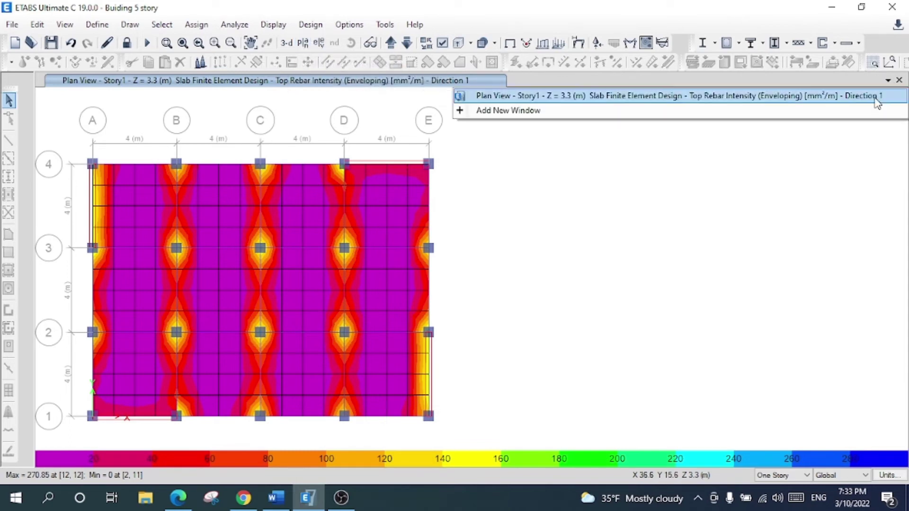
click(585, 110)
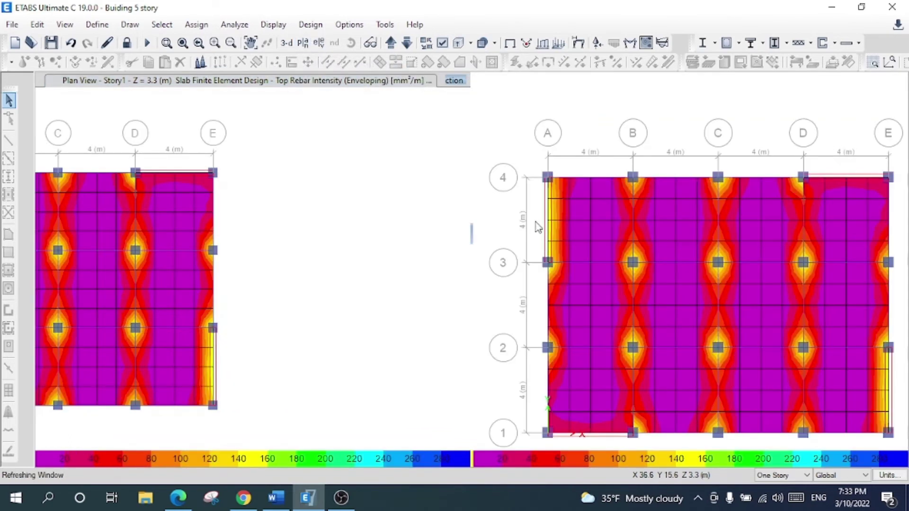
click(286, 43)
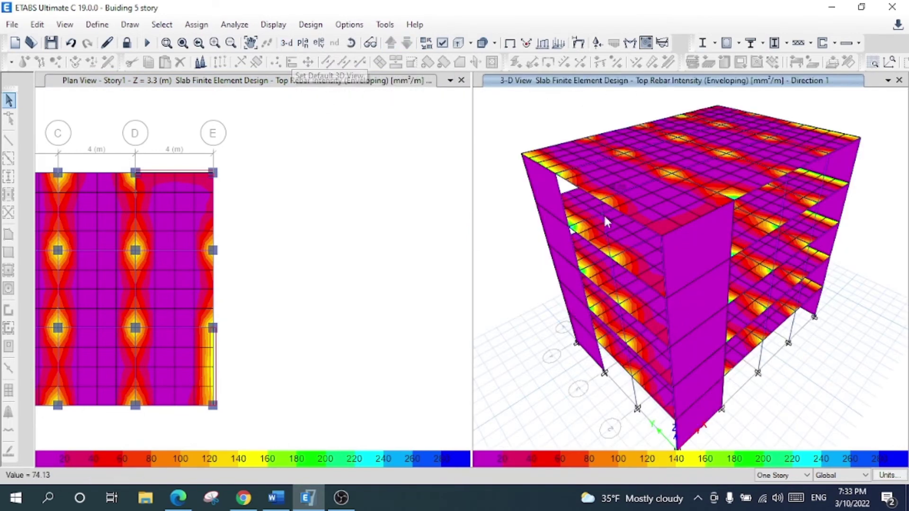
click(250, 43)
drag(282, 255, 470, 256)
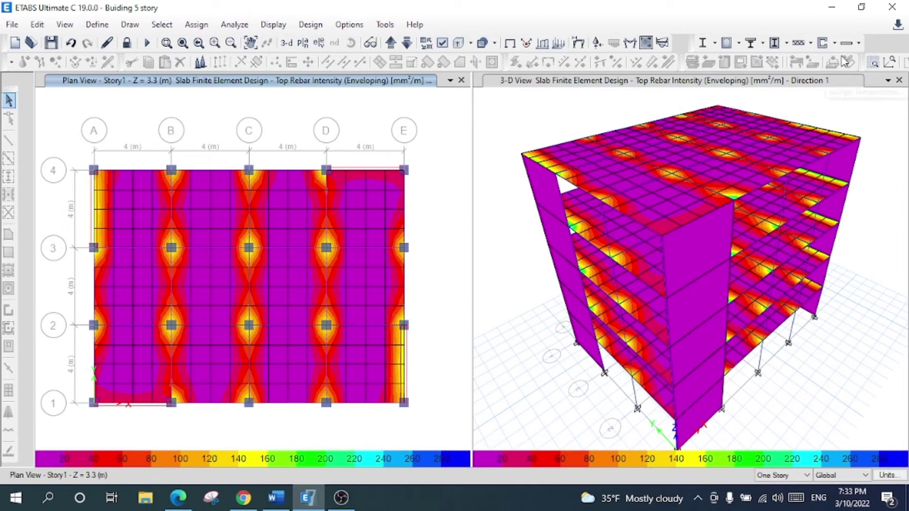
Display the Strip Based enveloping flexural reinforcement in the Story1 plan for Layer A, with top and bottom rebar as intensity
click(836, 43)
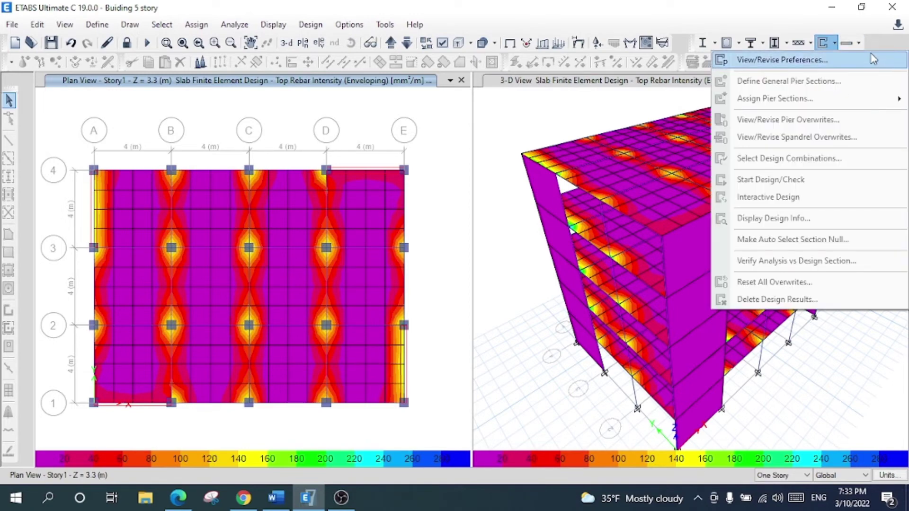
click(858, 42)
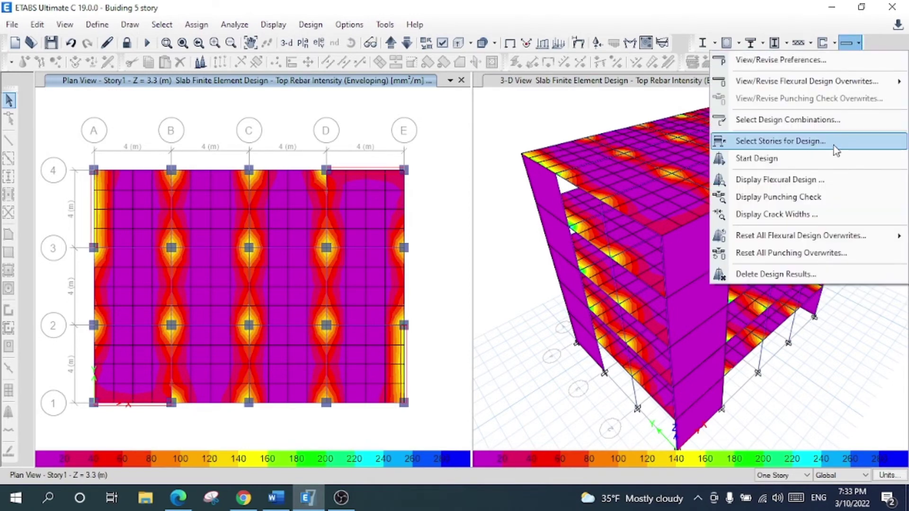
mouse_move(838, 81)
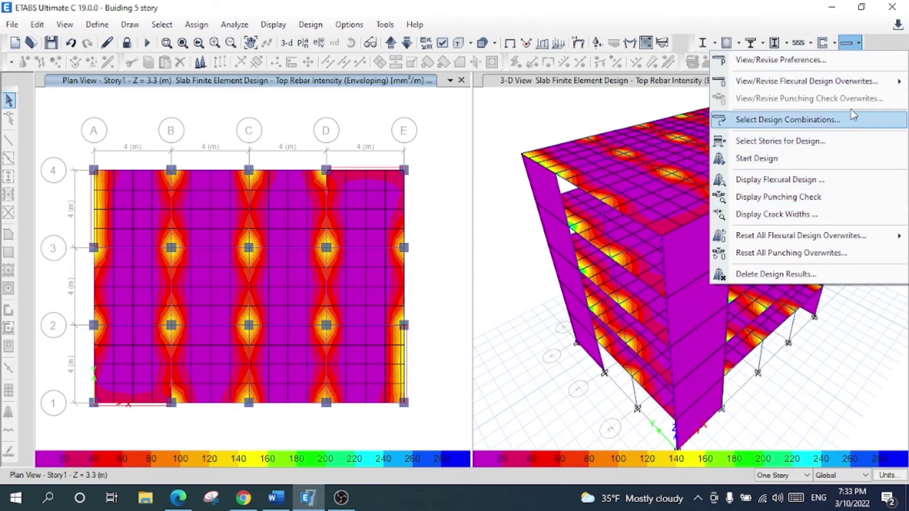
mouse_move(867, 90)
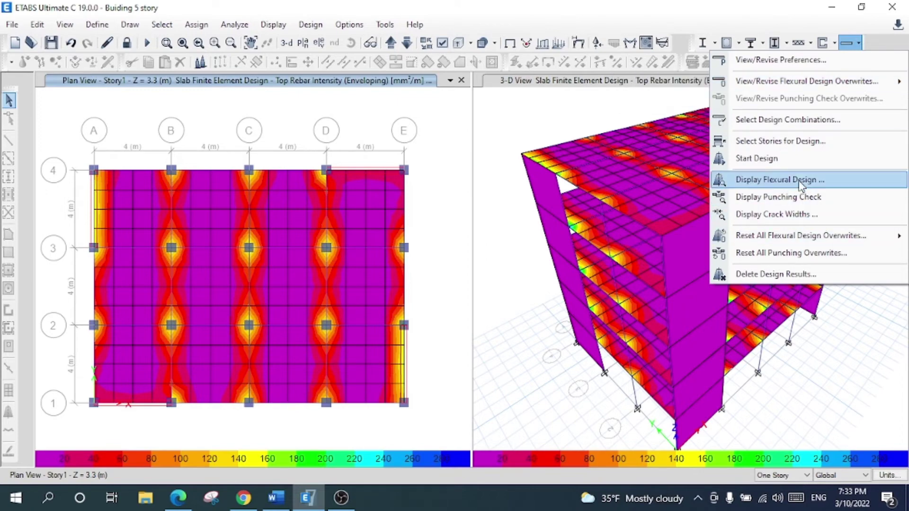
click(747, 180)
click(319, 106)
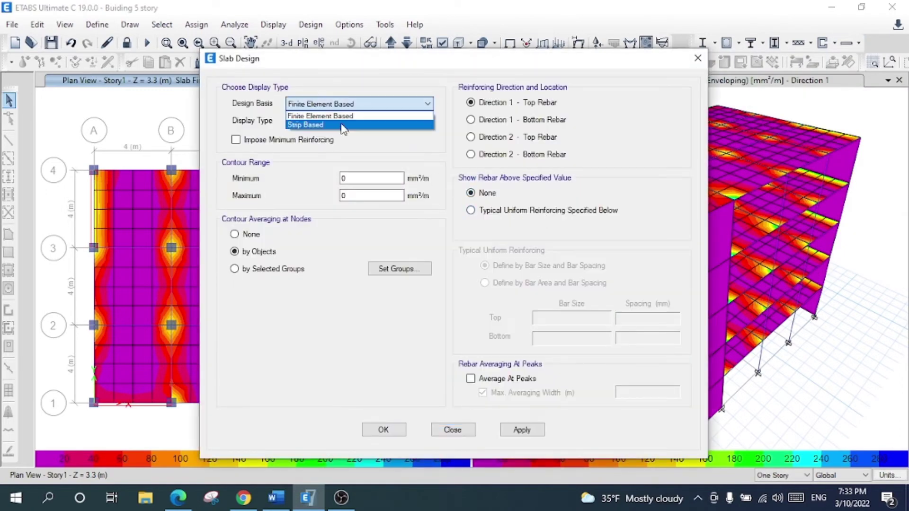
click(344, 126)
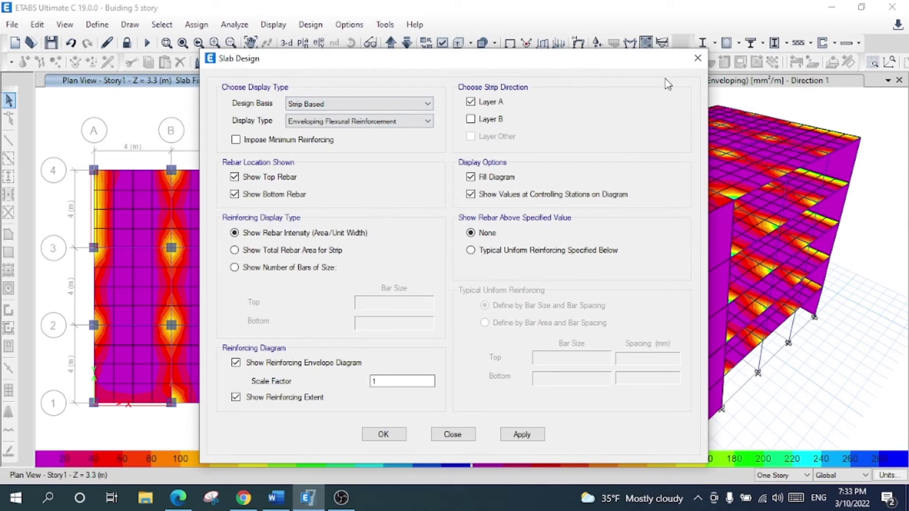
drag(485, 68, 698, 77)
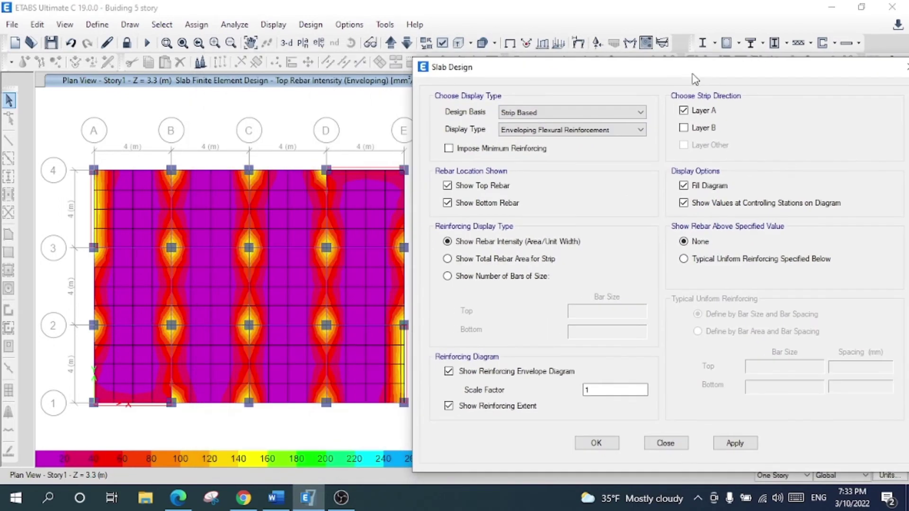
click(735, 443)
click(596, 444)
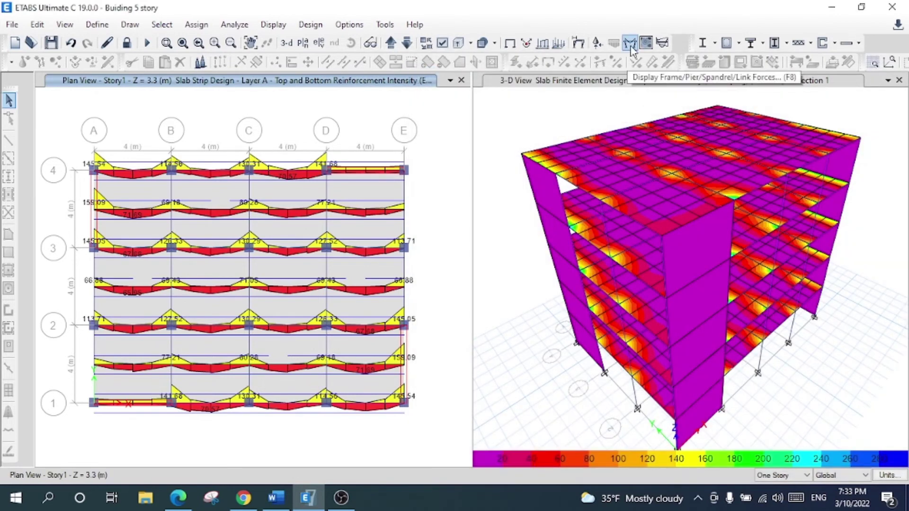
Look through the display settings for member forces and shell forces, including the shell load cases, without applying any
click(662, 44)
key(Escape)
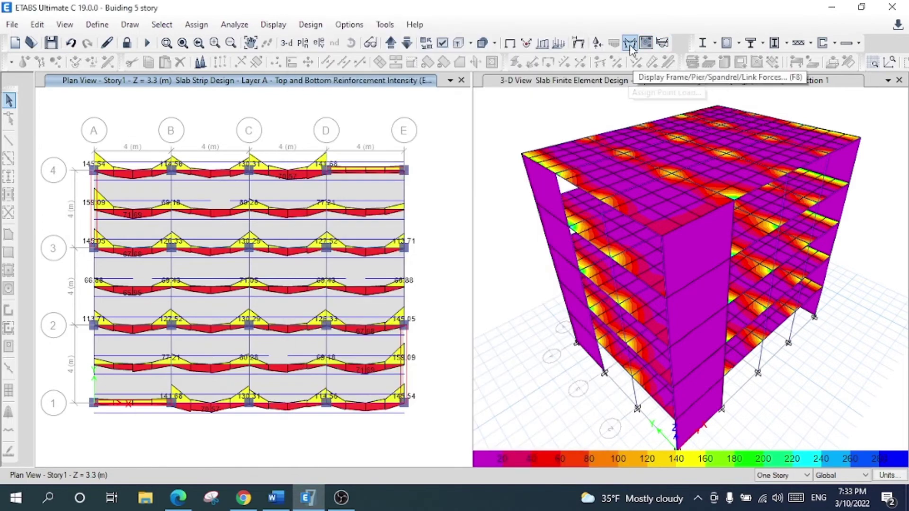
click(630, 44)
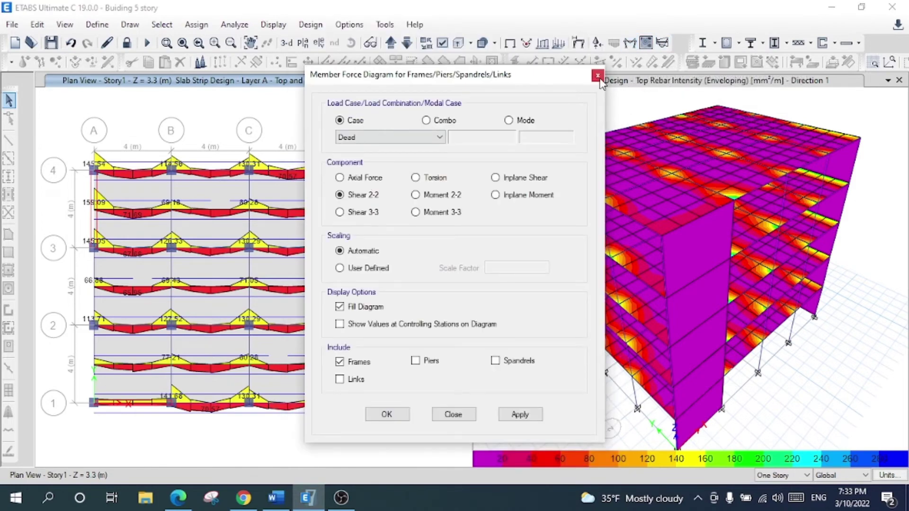
click(598, 76)
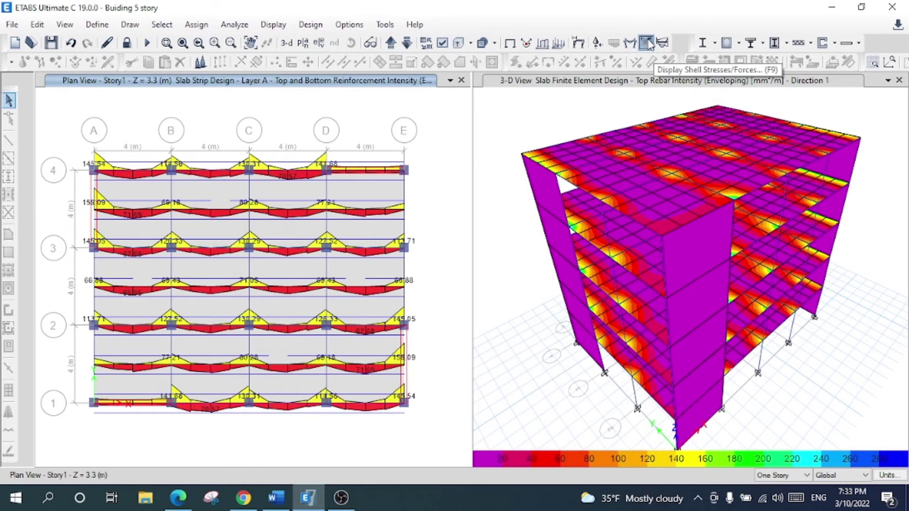
click(648, 44)
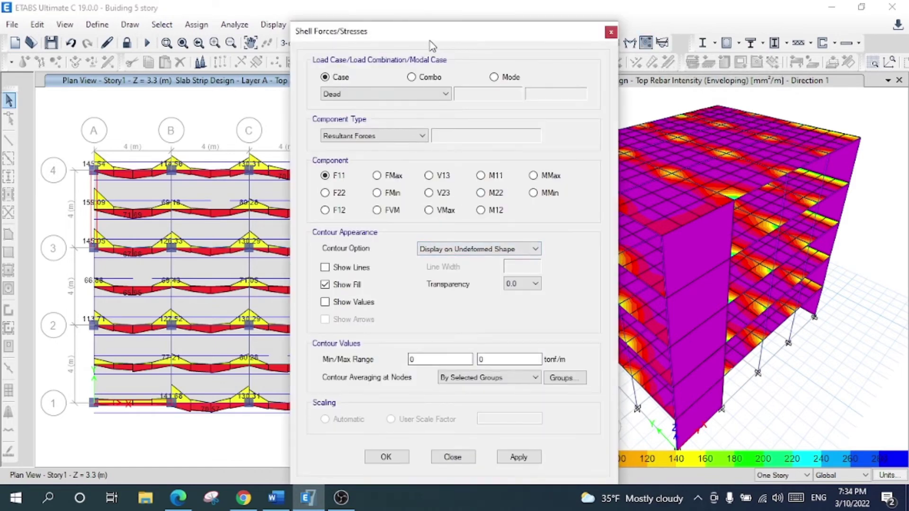
drag(429, 38, 505, 38)
click(446, 98)
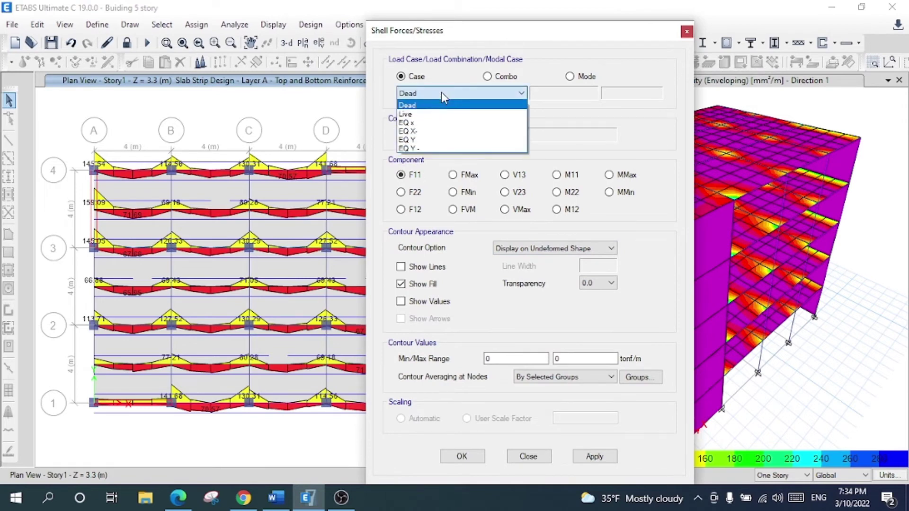
click(443, 114)
click(452, 95)
click(650, 71)
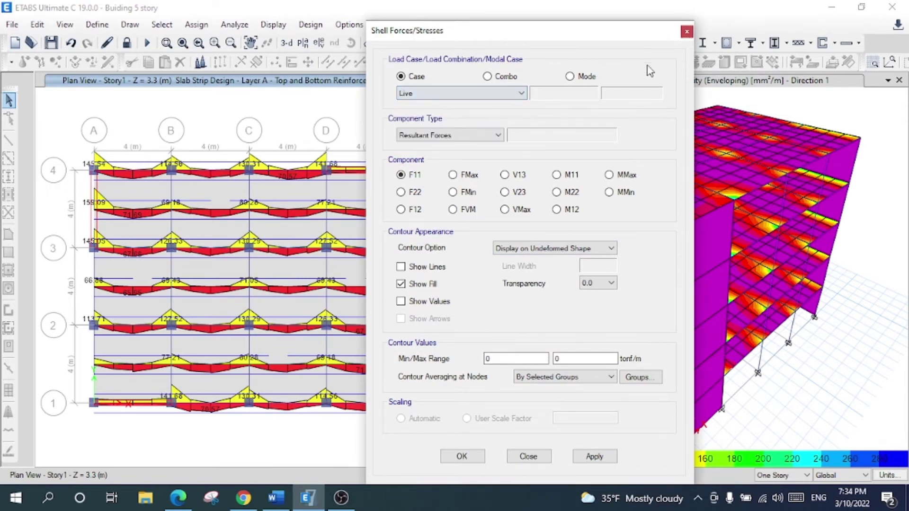
click(687, 31)
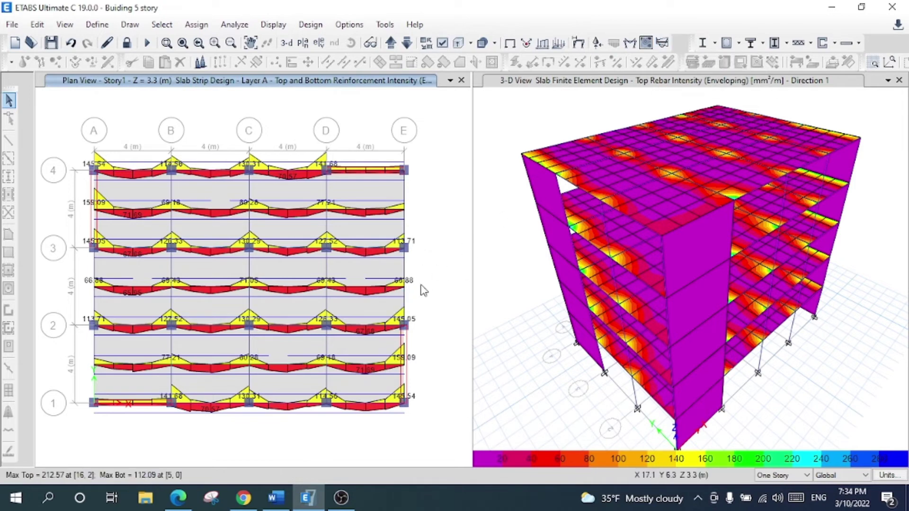
Display the strip shear force on Layer A for load case EQ x with automatic scaling and filled diagrams
click(662, 47)
drag(465, 79, 693, 82)
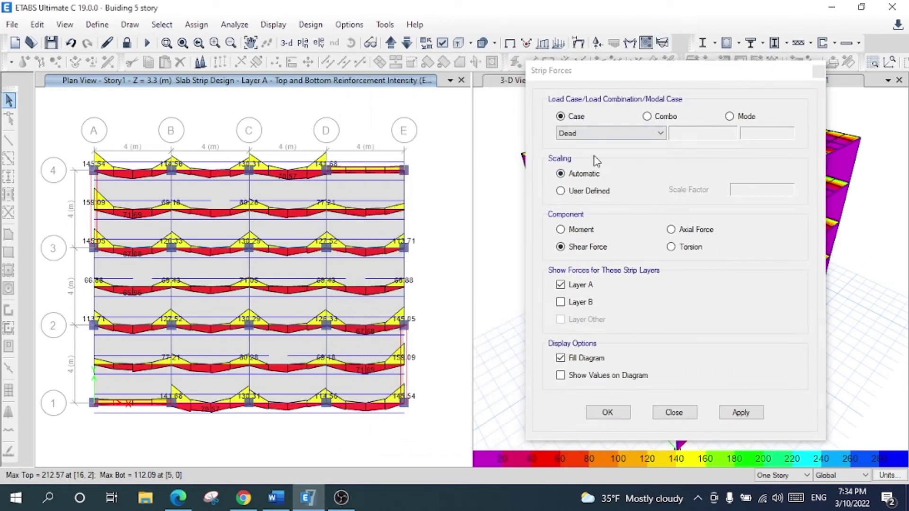
click(620, 141)
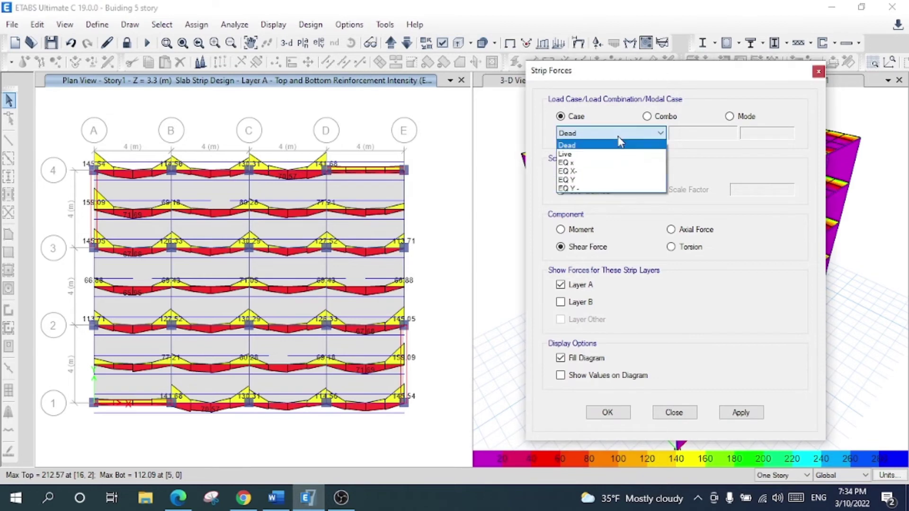
click(599, 163)
click(598, 137)
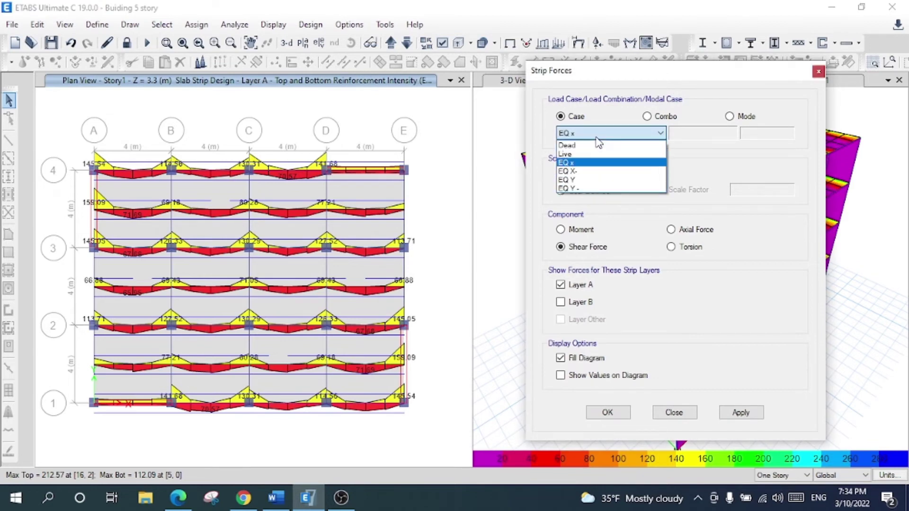
click(742, 416)
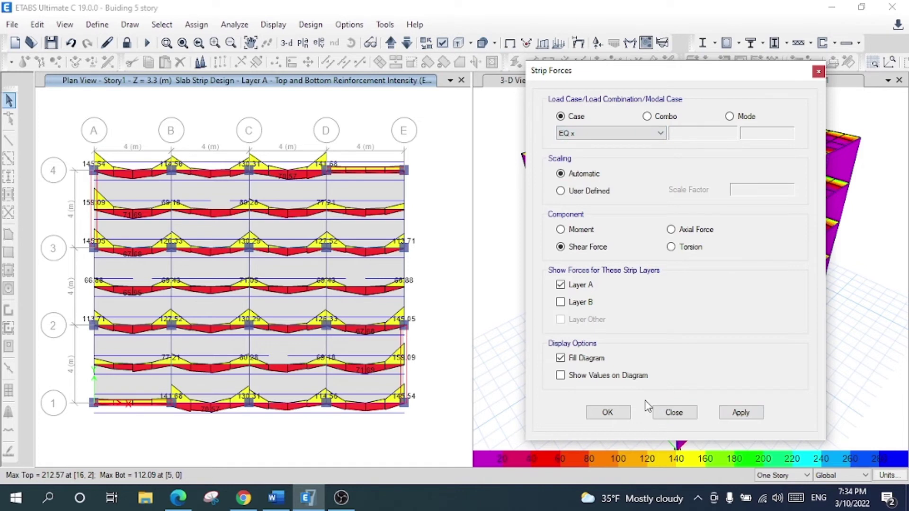
click(403, 137)
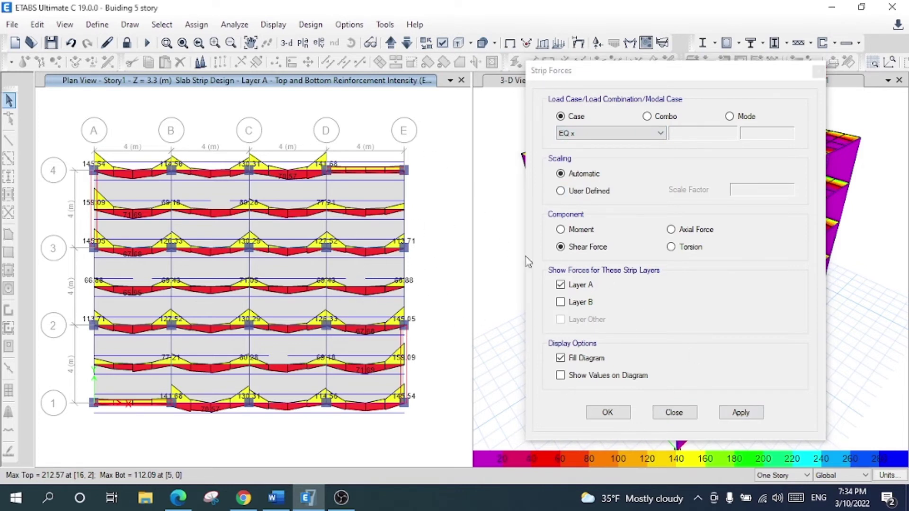
Switch the strip shear force display to load combination UDConS13
click(663, 121)
click(660, 133)
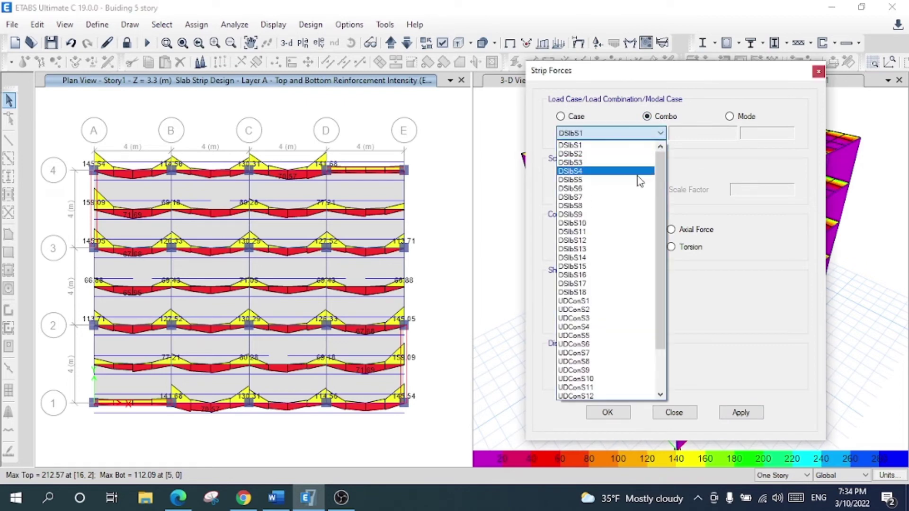
click(608, 249)
click(660, 133)
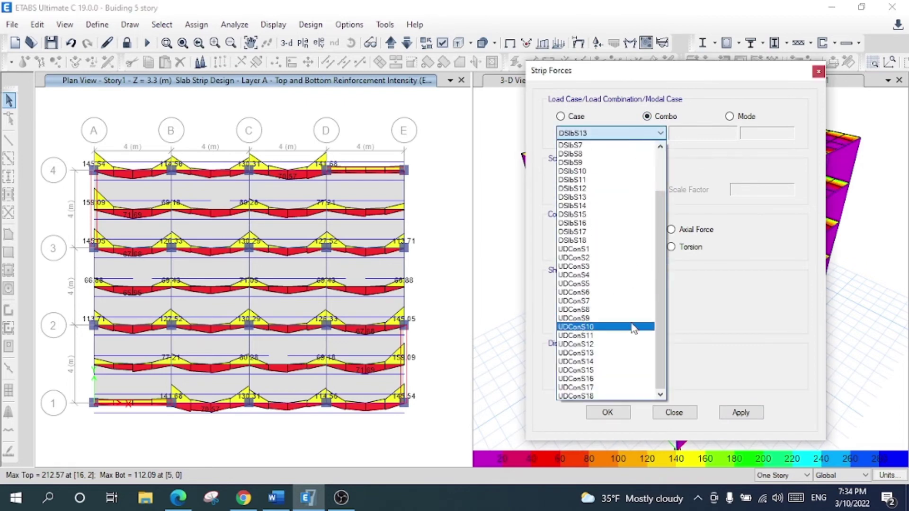
click(611, 354)
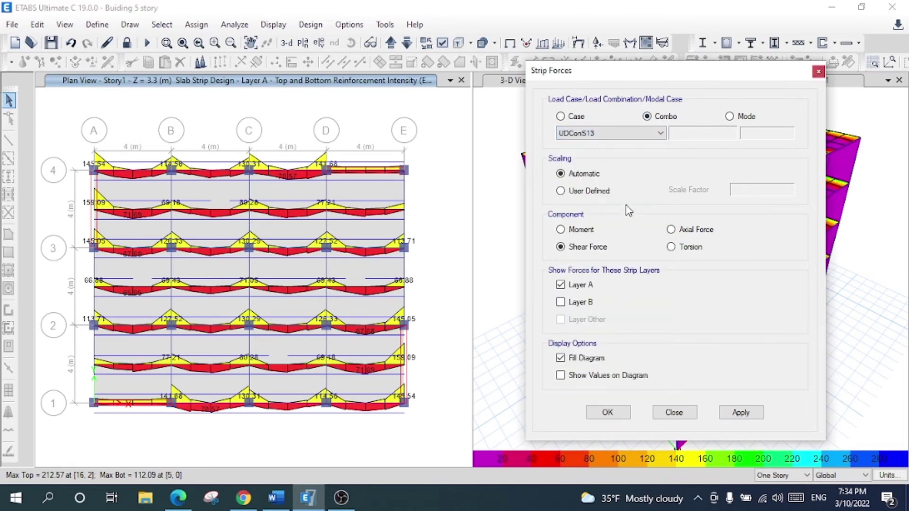
click(732, 413)
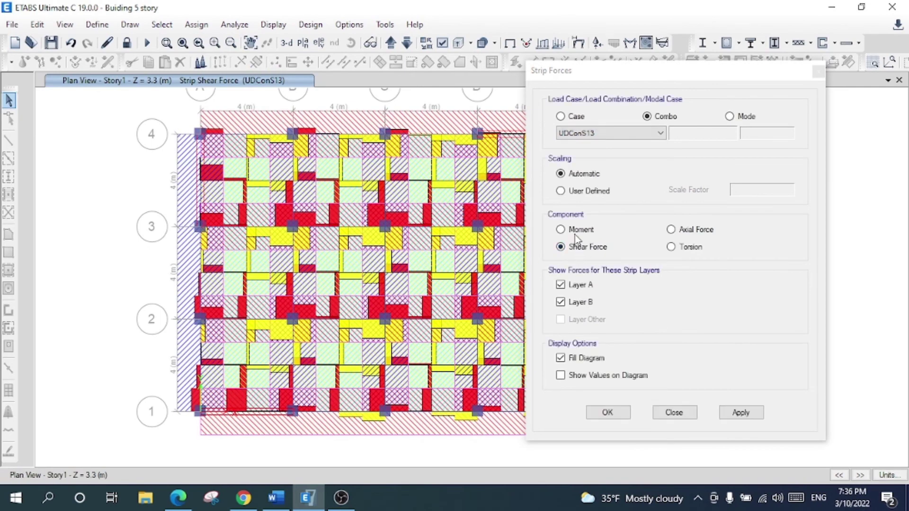
Display the strip moment diagram for UDConS13 on Layers A and B, and restrict it to Layer A
click(578, 232)
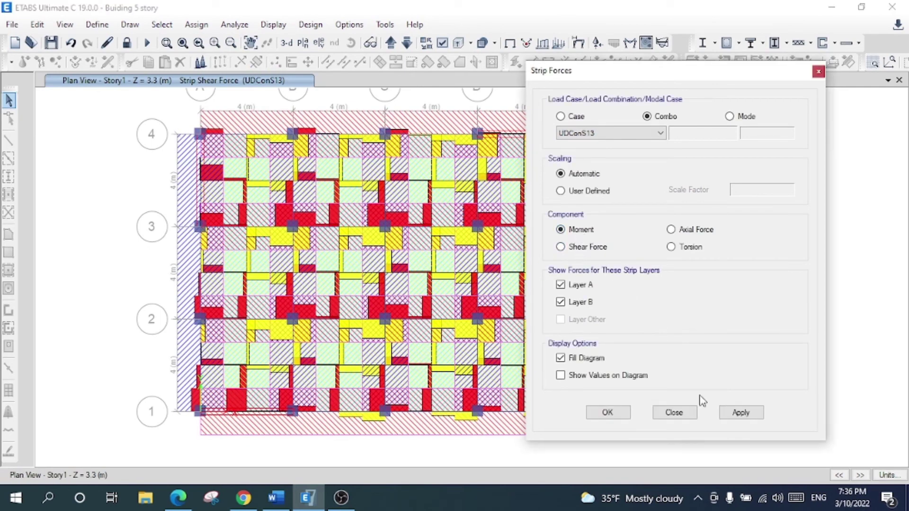
click(748, 414)
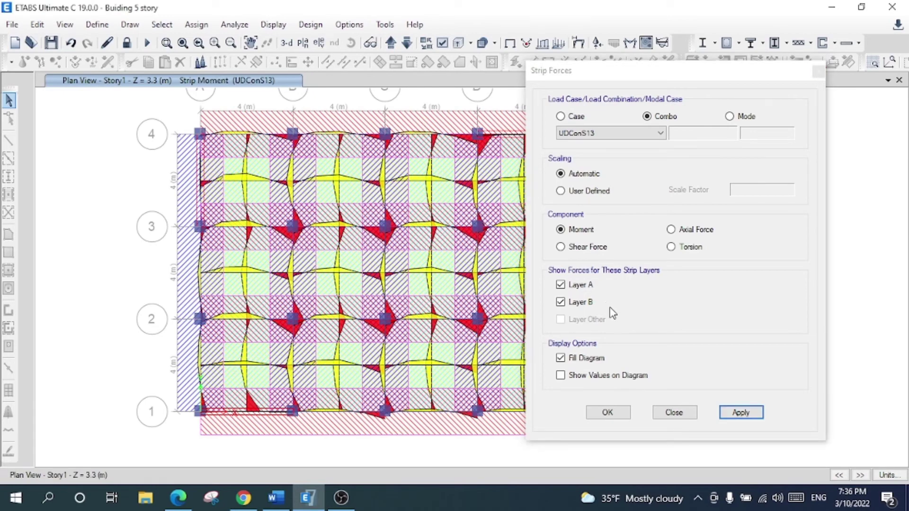
mouse_move(581, 83)
mouse_down()
mouse_move(674, 90)
mouse_move(665, 77)
mouse_up()
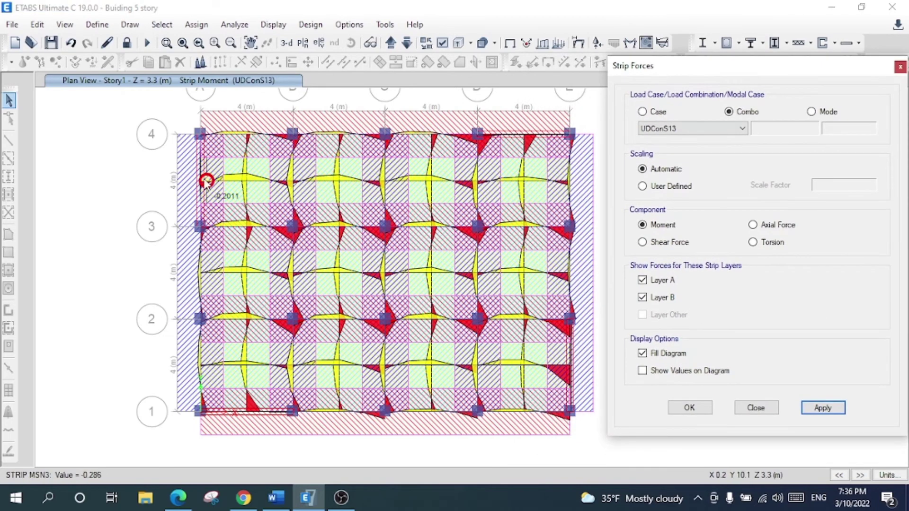
click(664, 300)
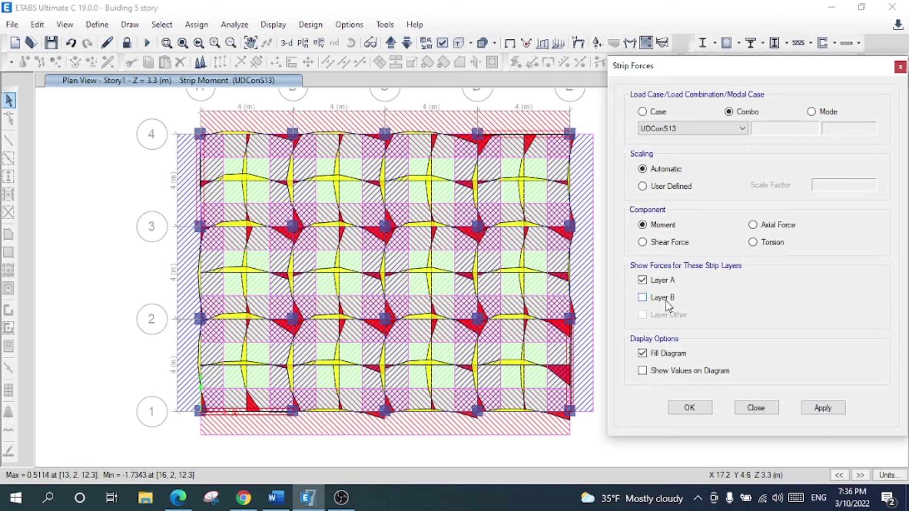
click(805, 411)
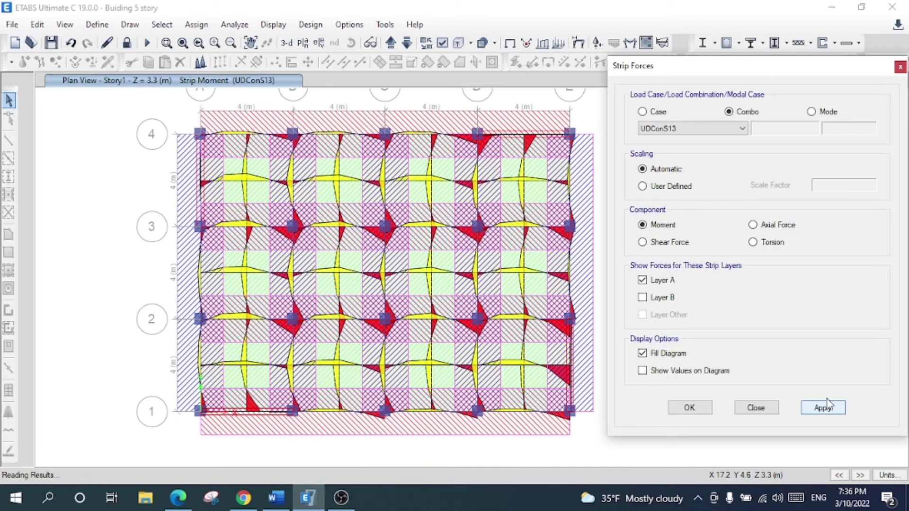
click(684, 410)
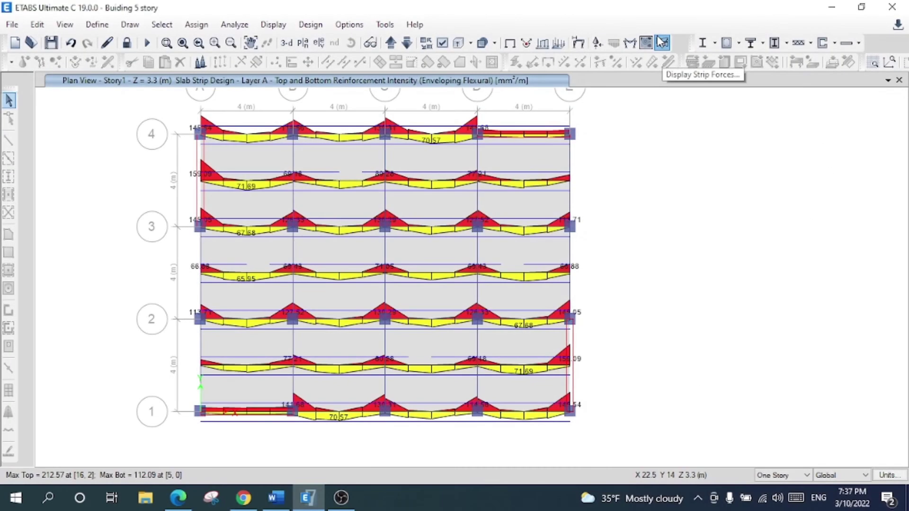
Display the strip torsion diagram for combination UDConS13 on both Layer A and Layer B of the Story1 plan
click(662, 42)
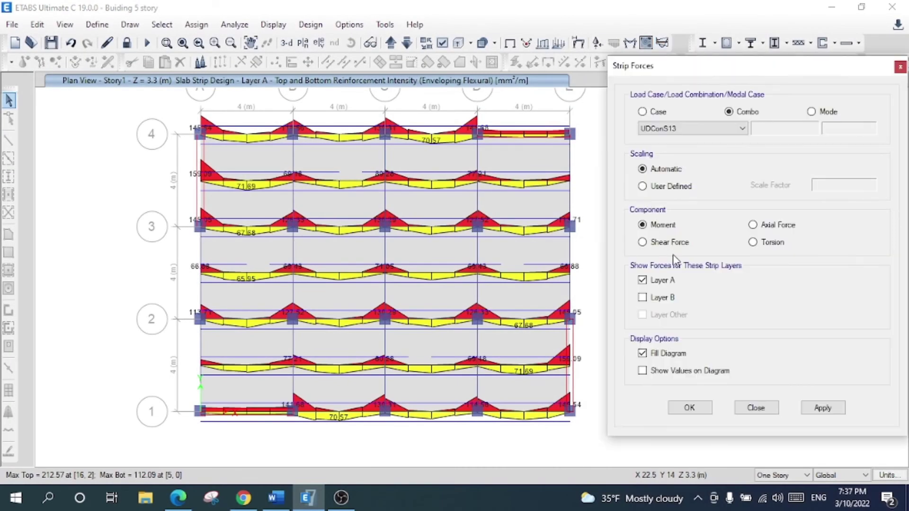
click(776, 231)
click(774, 243)
click(667, 299)
click(689, 409)
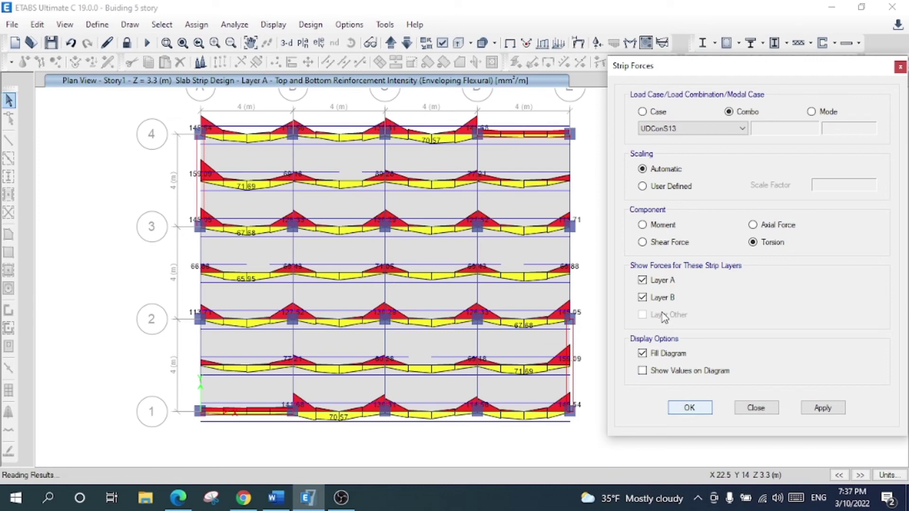
click(672, 409)
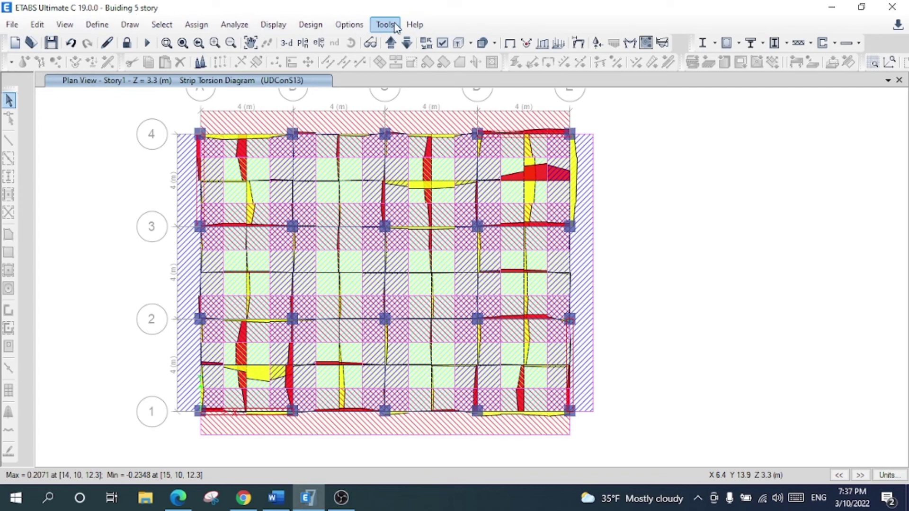
click(352, 28)
mouse_move(415, 25)
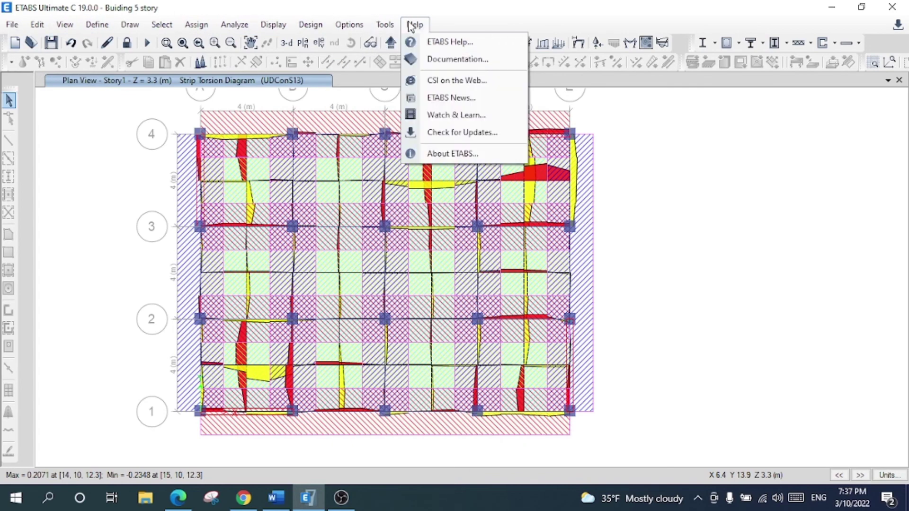
click(476, 21)
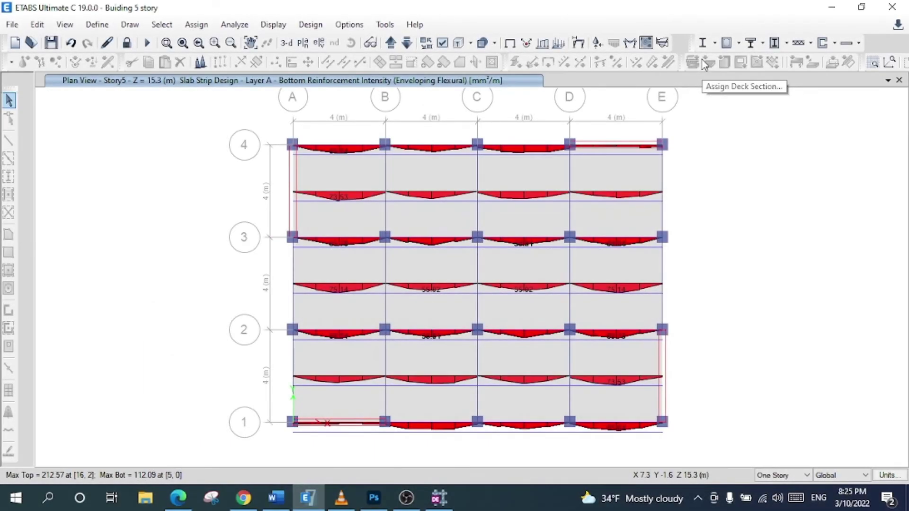
Minimize ETABS to reach the empty CSiDetail window, close CSiDetail, and return to the ETABS model
click(833, 8)
click(832, 7)
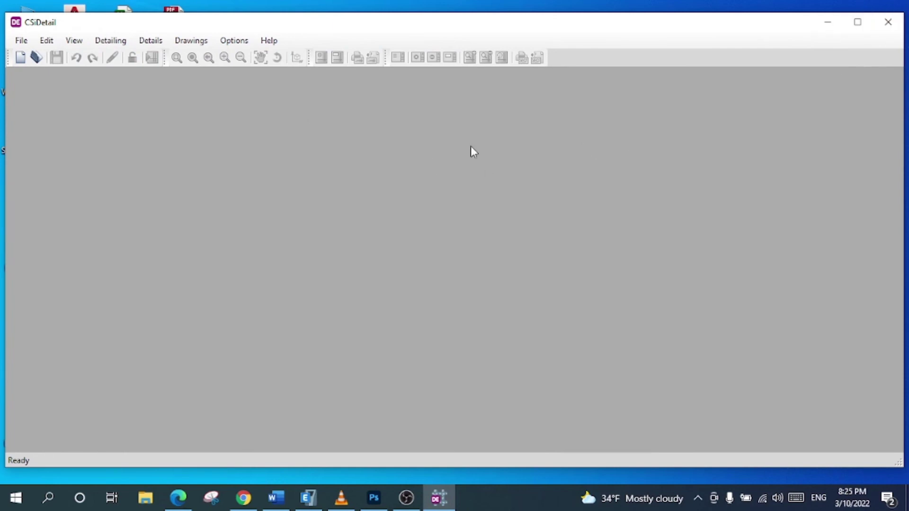
key(alt+F4)
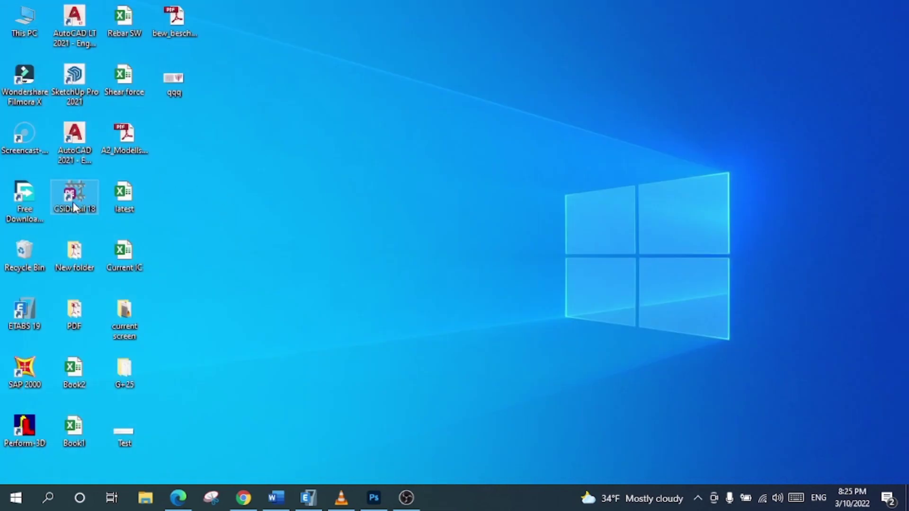
click(307, 498)
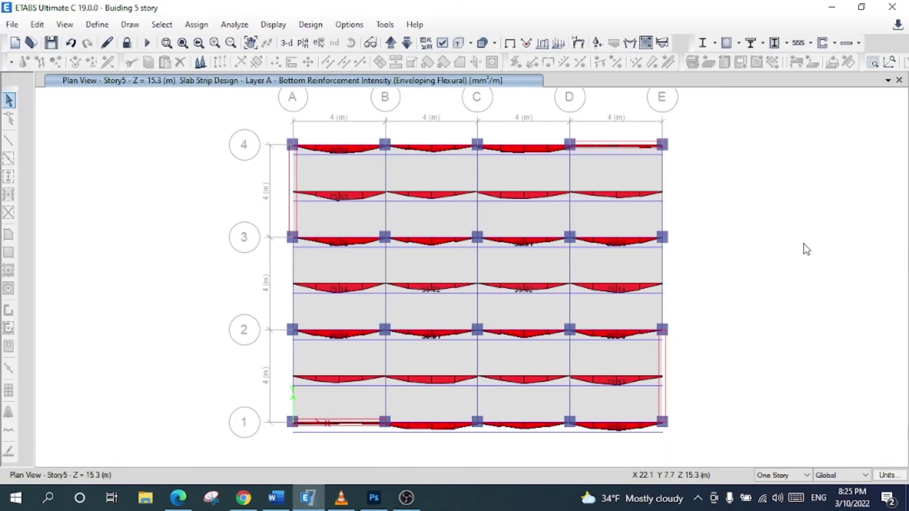